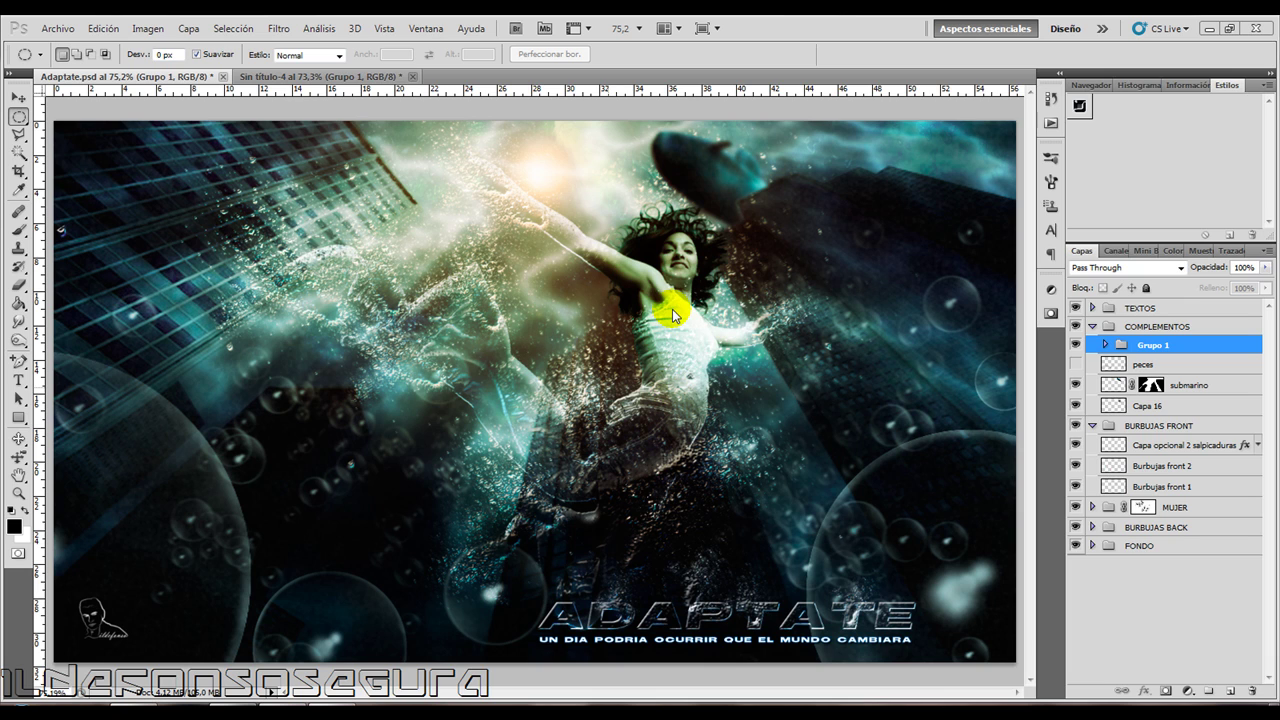
Look over the plain skyline background and the finished Adaptate composition.
click(514, 400)
click(366, 76)
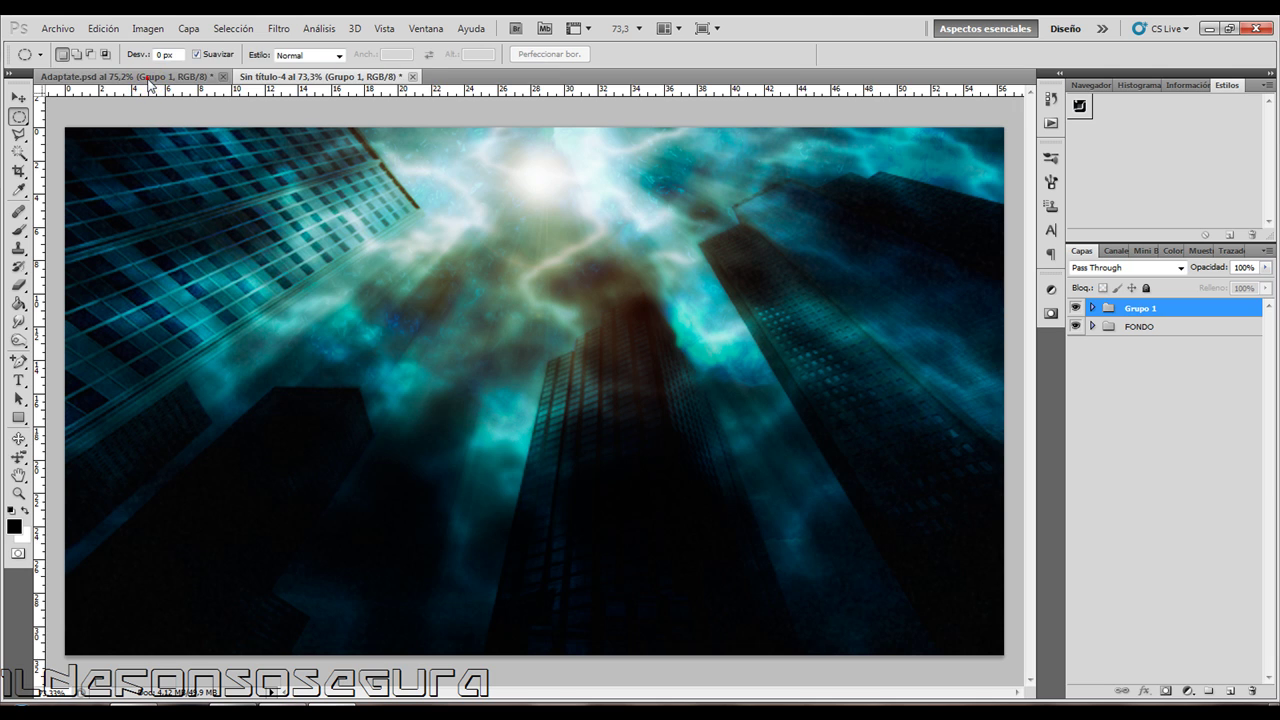
click(147, 77)
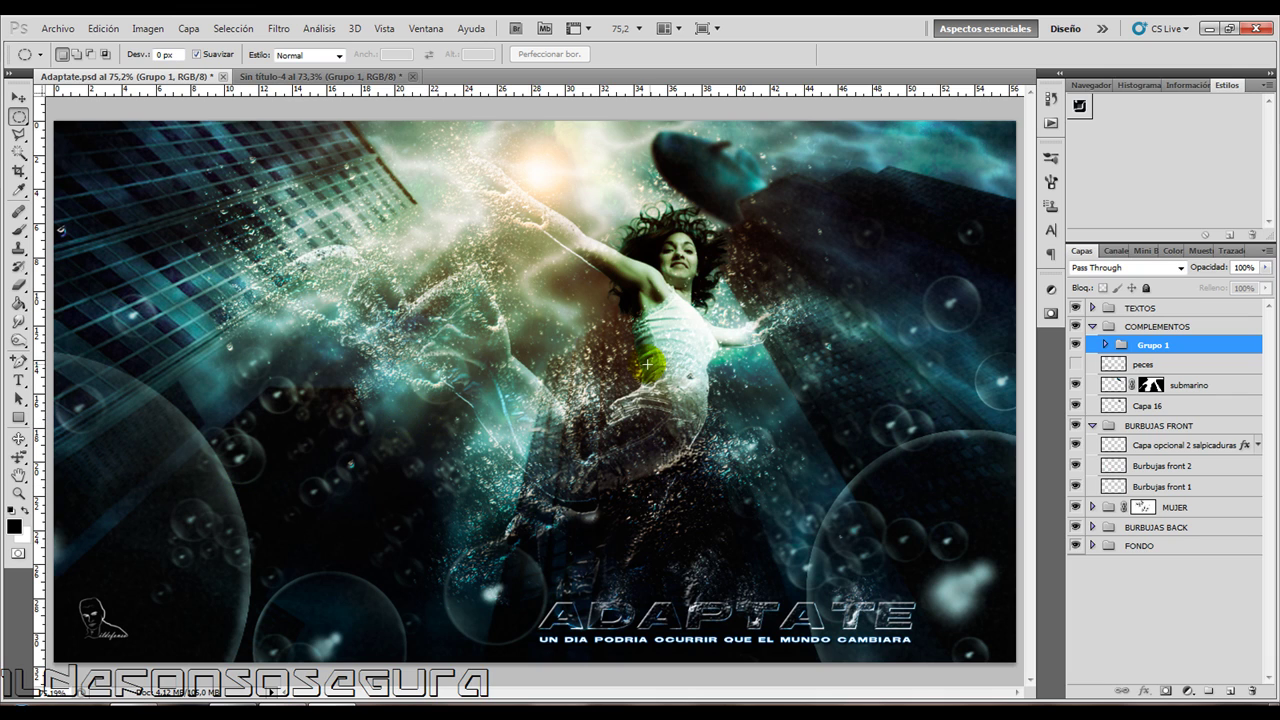
Create a new 500×500 px transparent document and fill it with black.
click(57, 28)
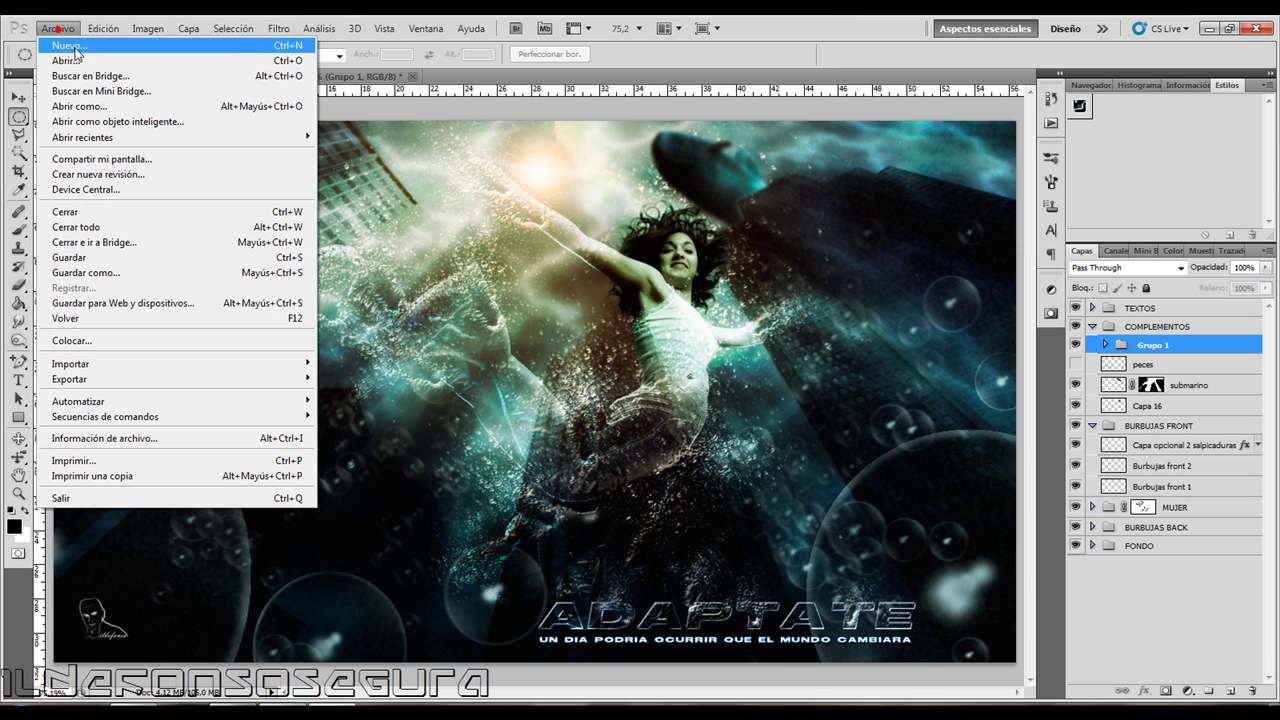
click(66, 46)
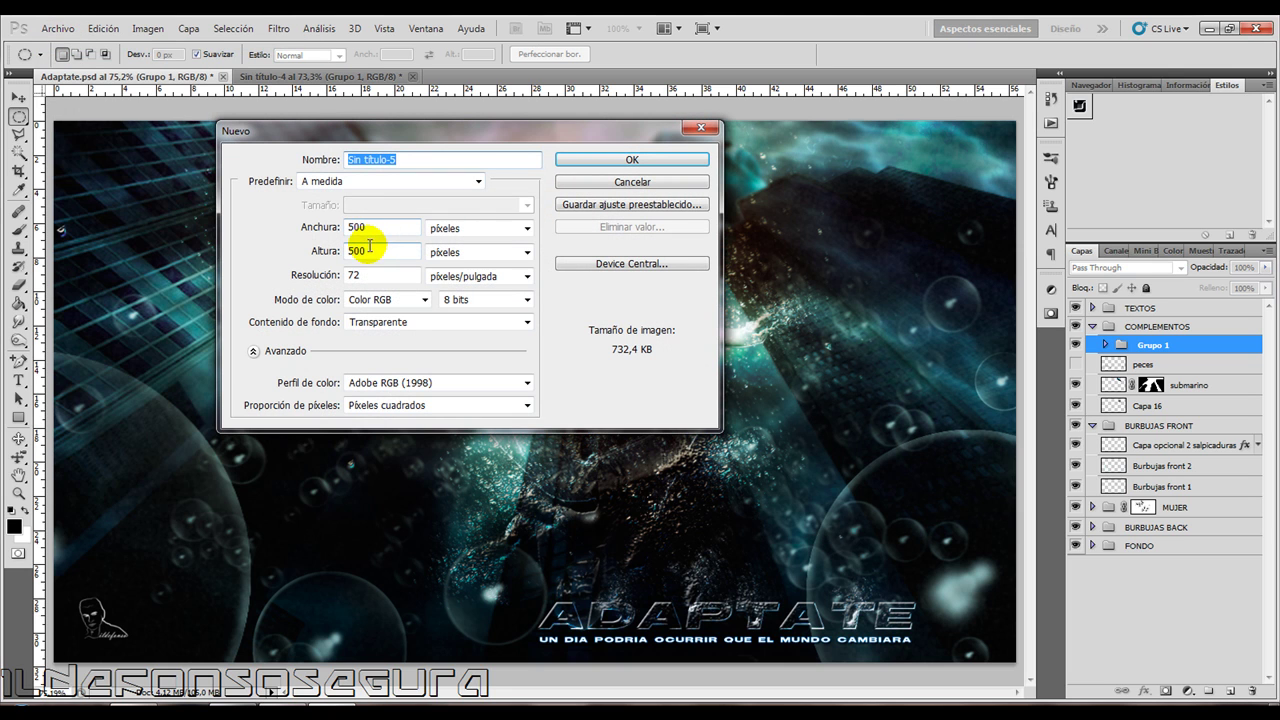
click(610, 161)
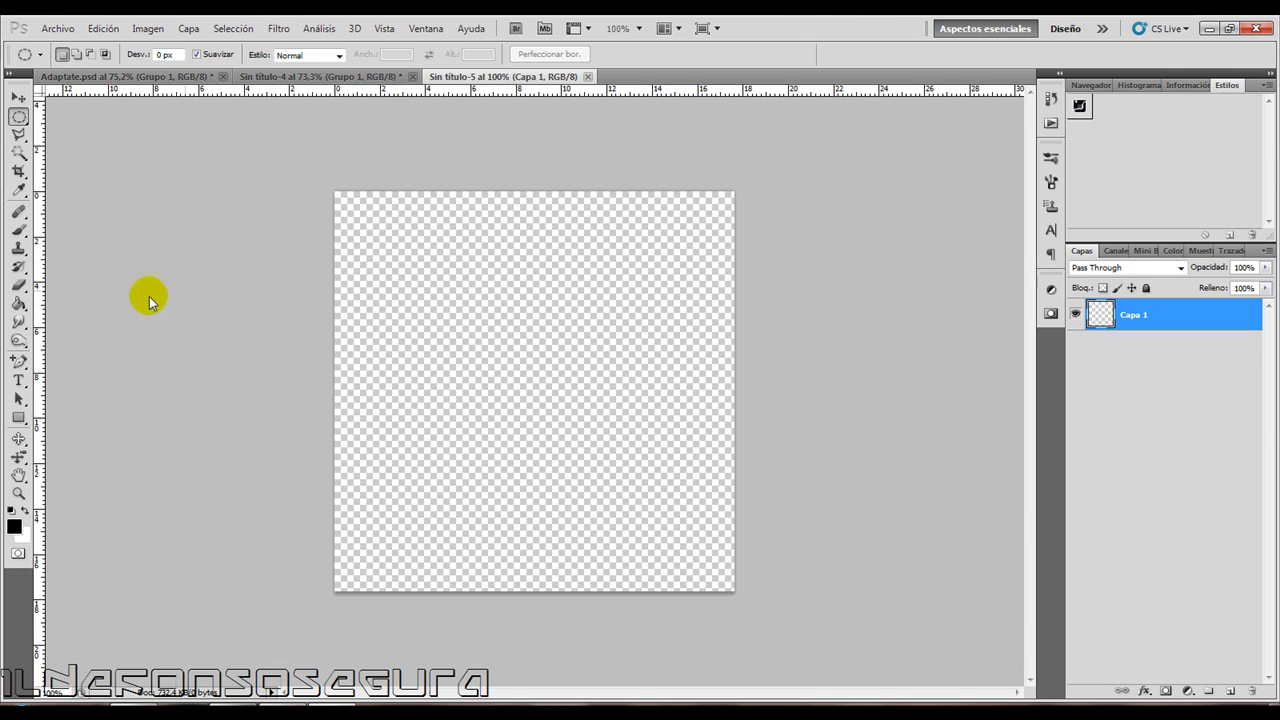
click(19, 304)
click(389, 298)
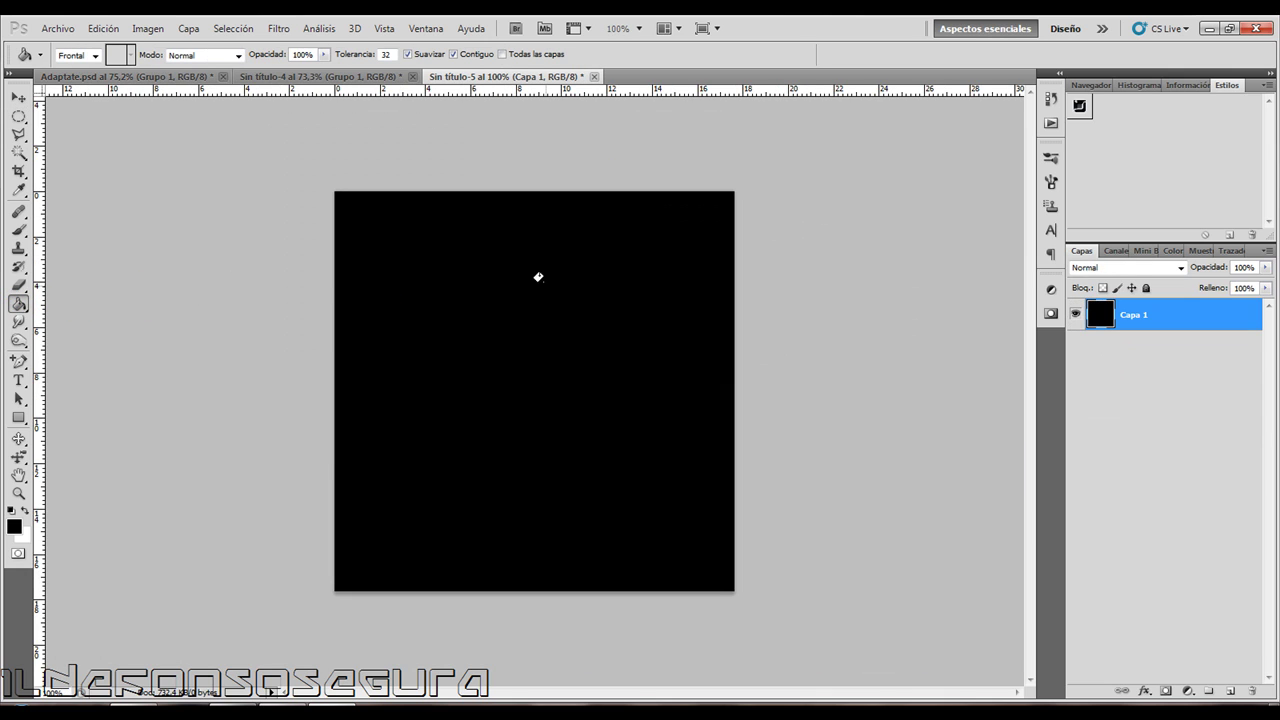
Draw a large circular elliptical selection and nudge it to the canvas centre.
click(18, 116)
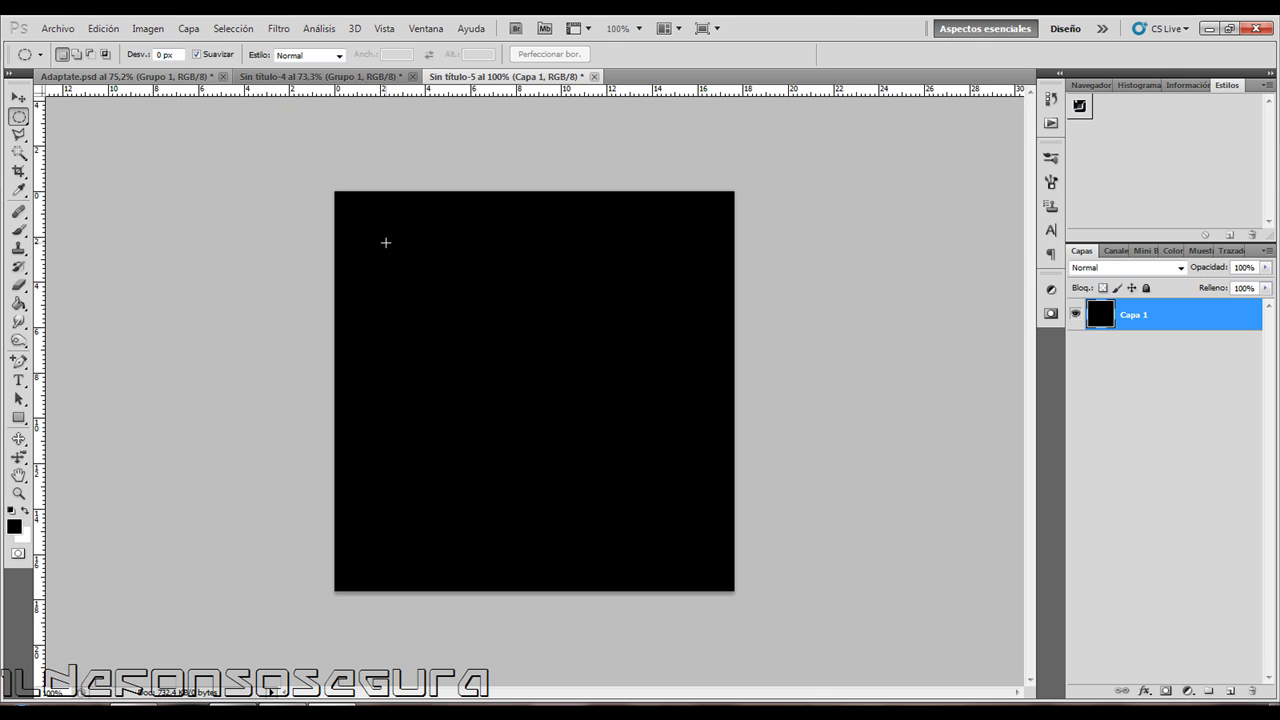
drag(725, 531, 740, 423)
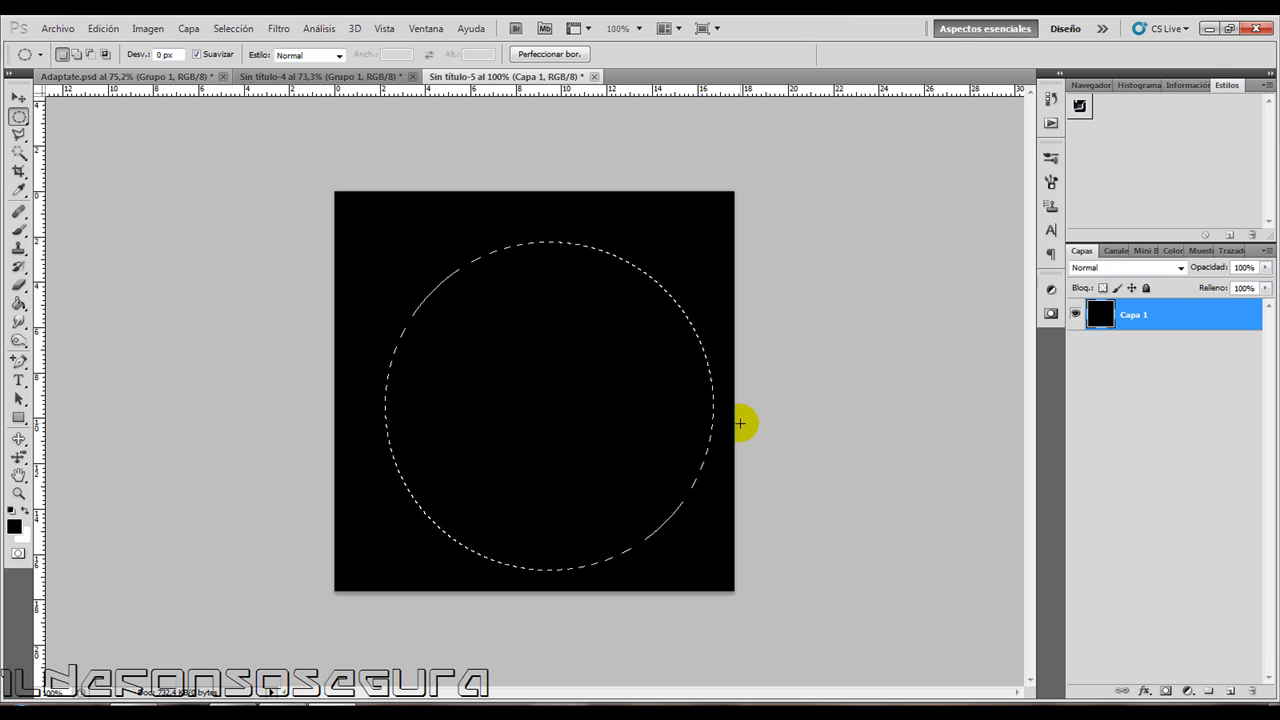
key(Up)
key(Up)
key(Up)
key(Up)
key(Up)
key(Up)
key(Left)
key(Left)
key(Left)
key(Left)
key(Left)
key(Left)
key(Up)
key(Up)
key(Left)
key(Left)
key(Left)
key(Up)
key(Up)
key(Left)
key(Left)
key(Left)
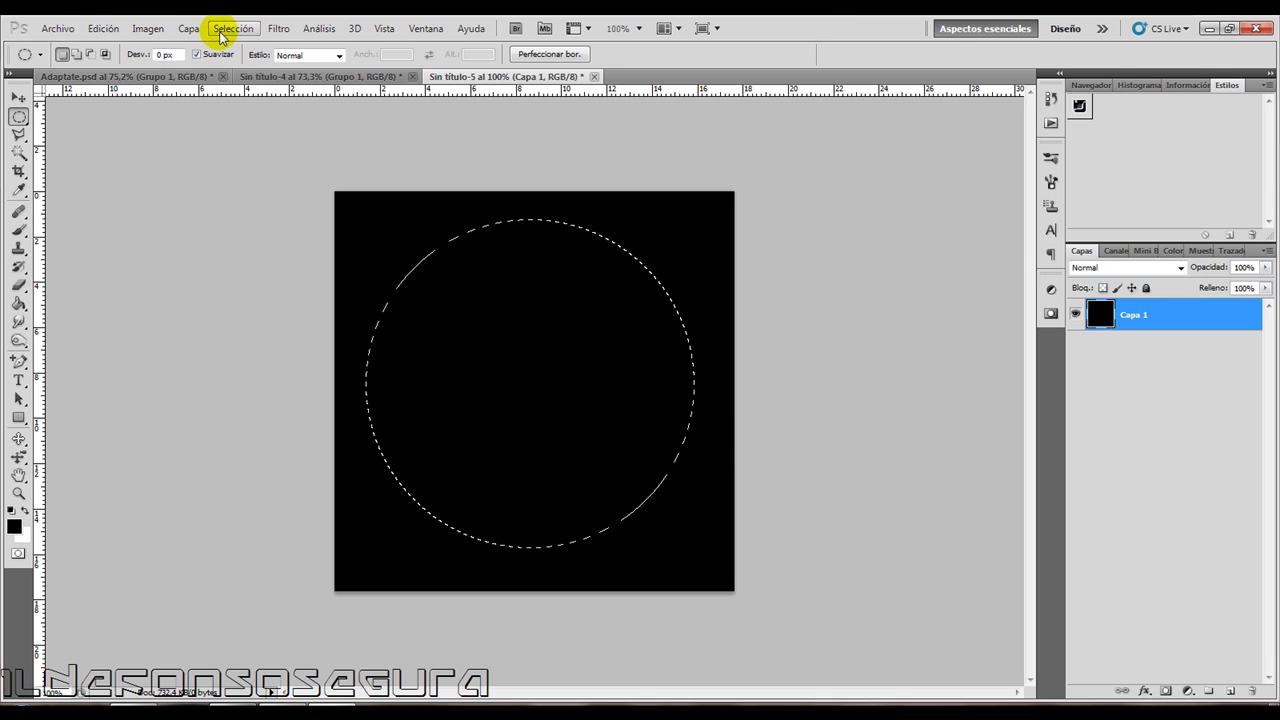
Stroke the circle selection with a 3 px white line inside.
click(121, 32)
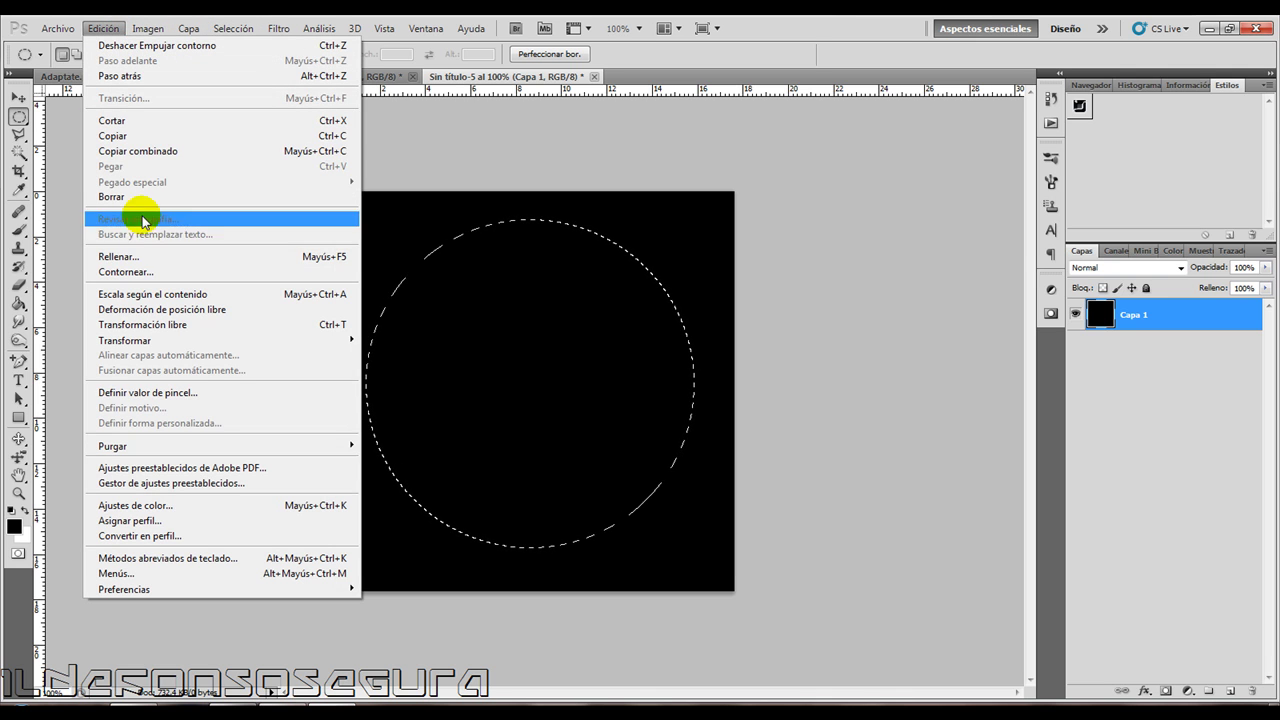
click(125, 272)
click(728, 332)
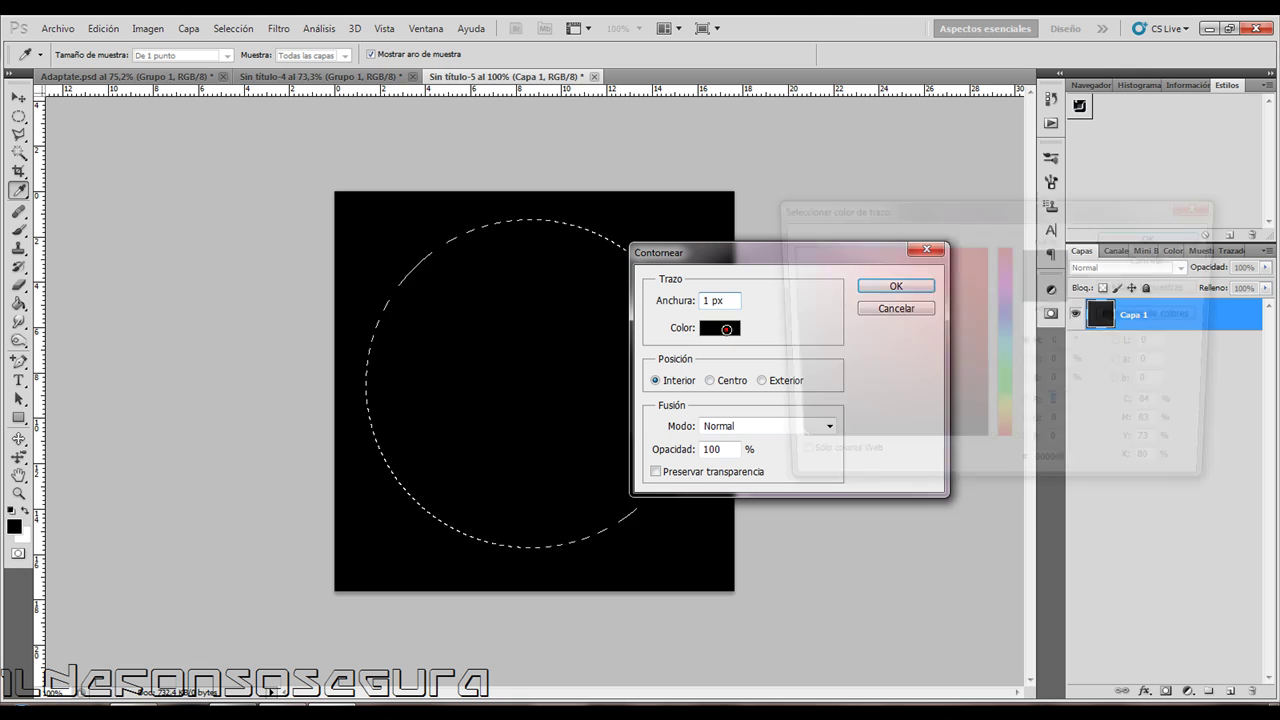
mouse_move(834, 389)
mouse_down()
mouse_move(749, 315)
mouse_move(743, 229)
mouse_up()
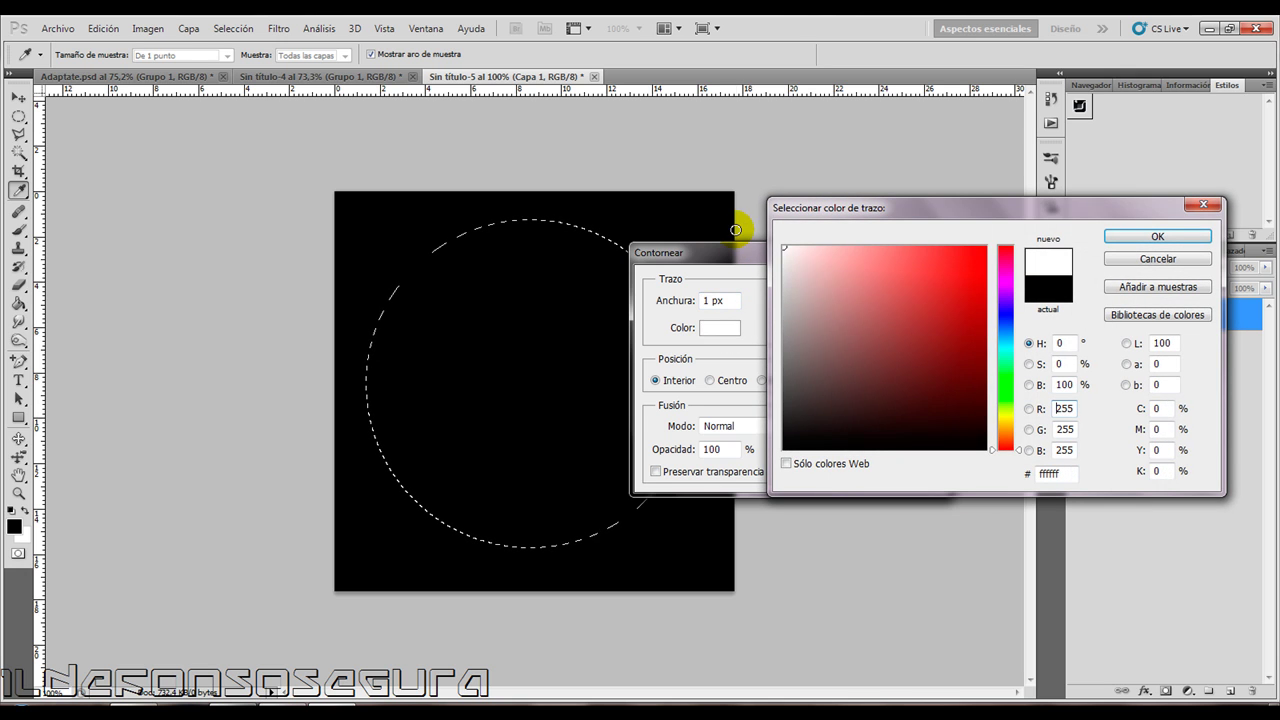
click(1155, 236)
click(730, 300)
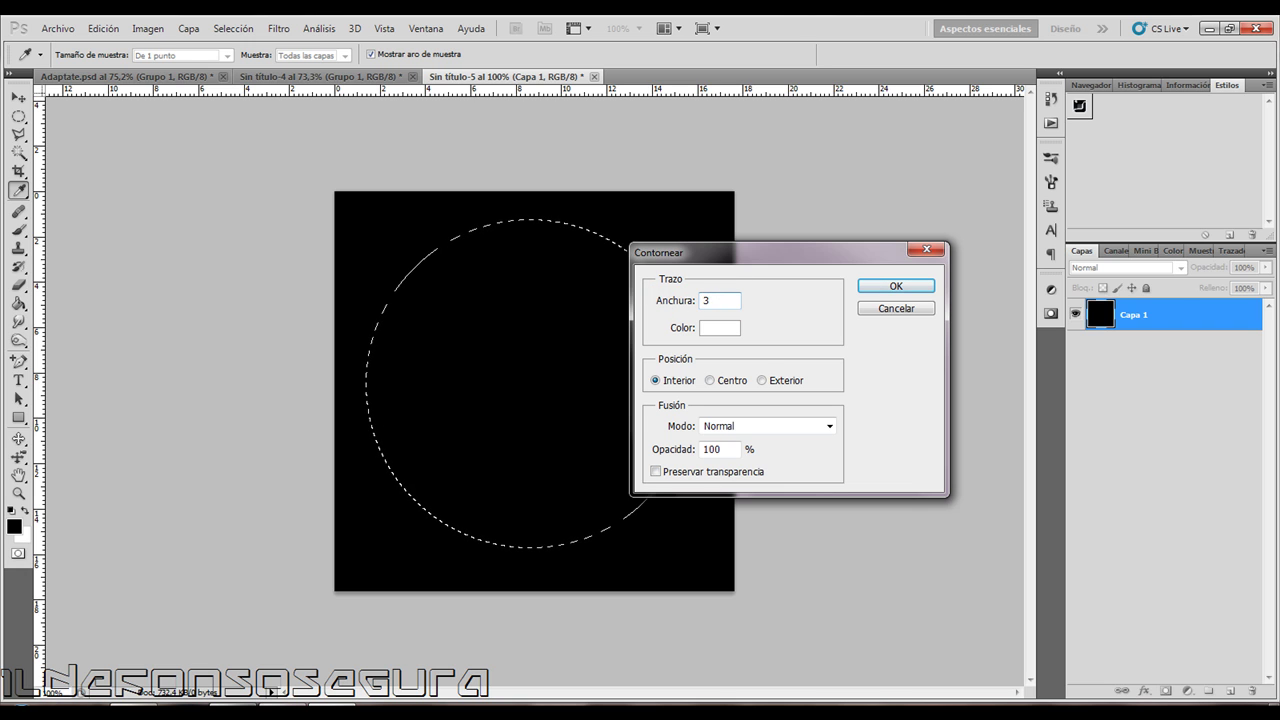
click(896, 286)
Soften the white ring with a Gaussian blur of about 7 pixels.
click(276, 28)
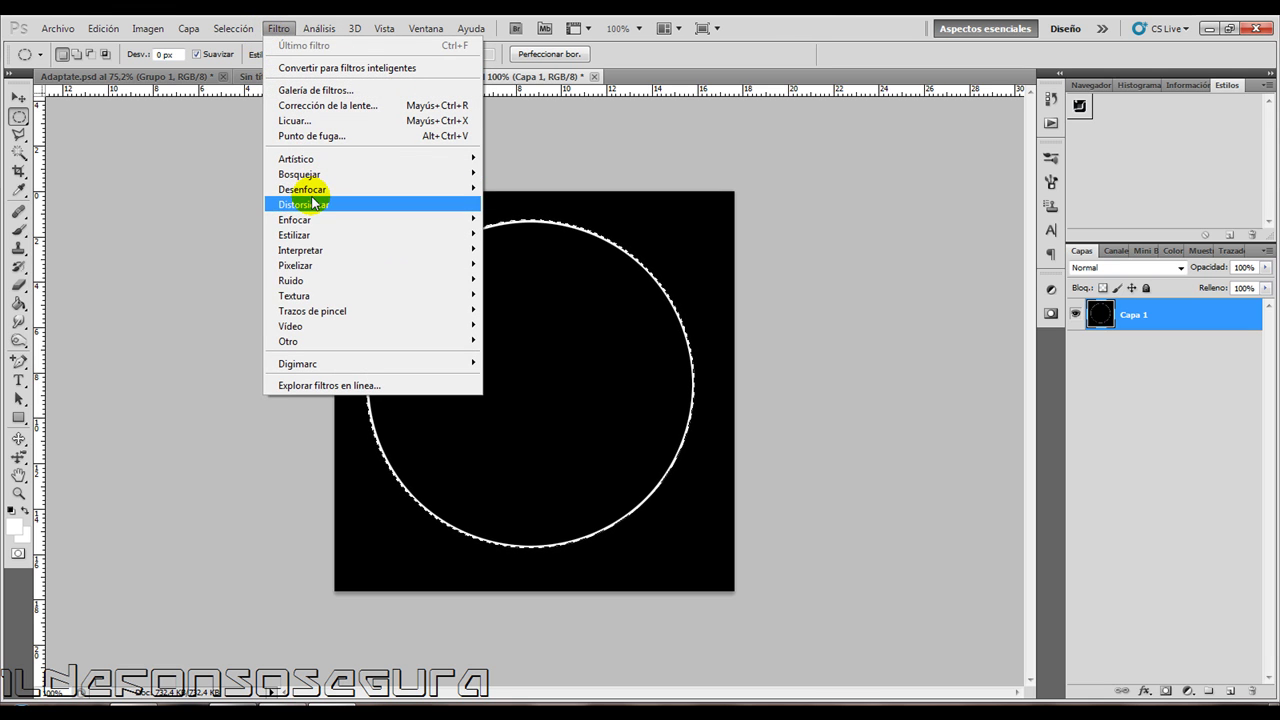
mouse_move(302, 189)
click(580, 295)
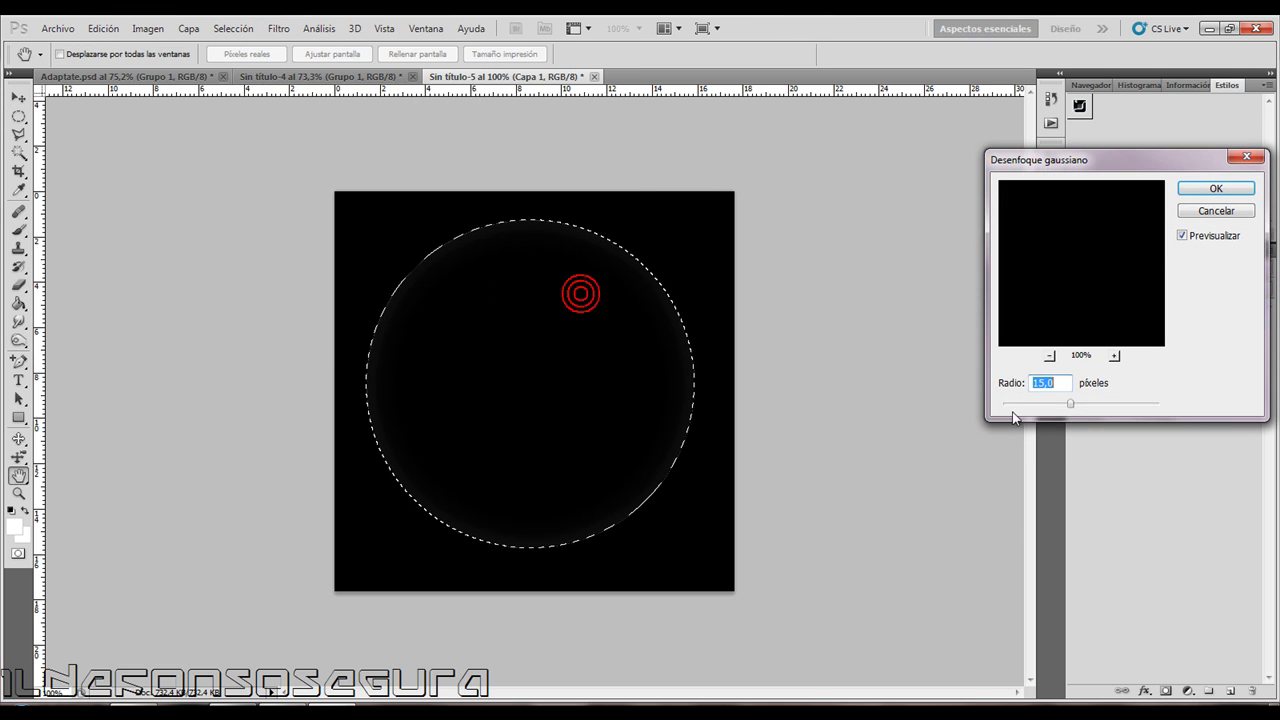
text(5)
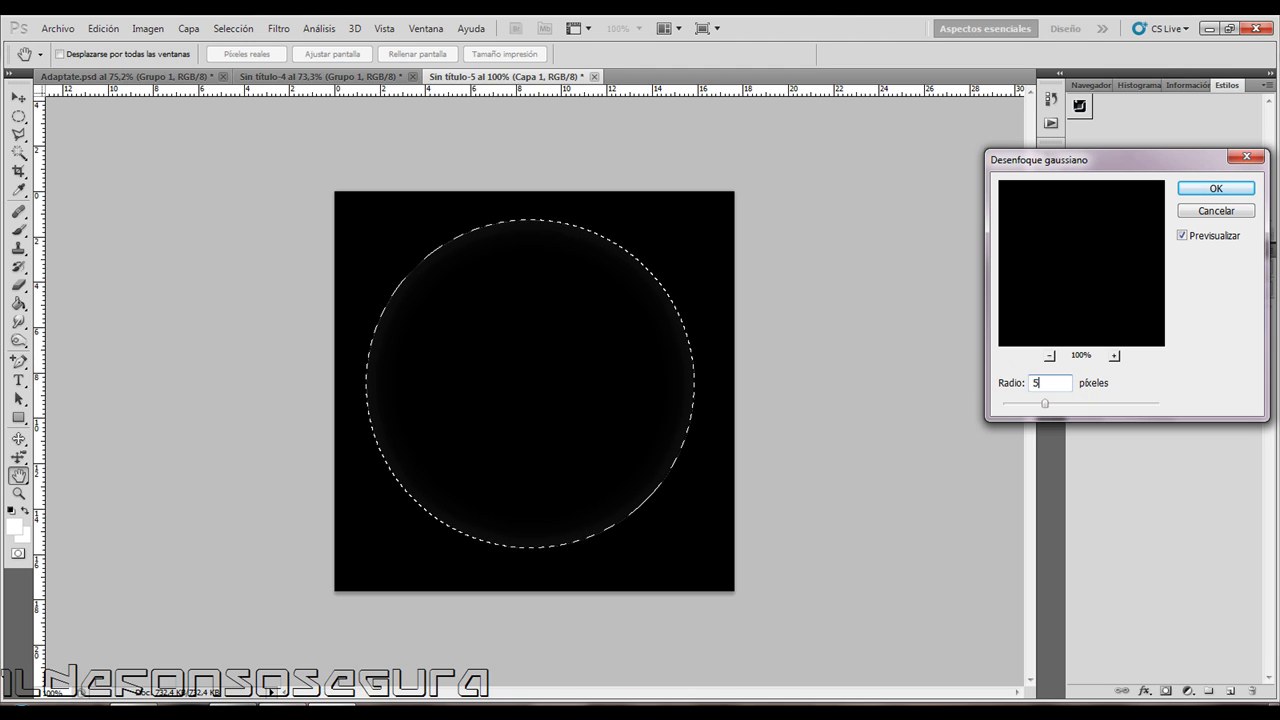
click(1069, 381)
text(7)
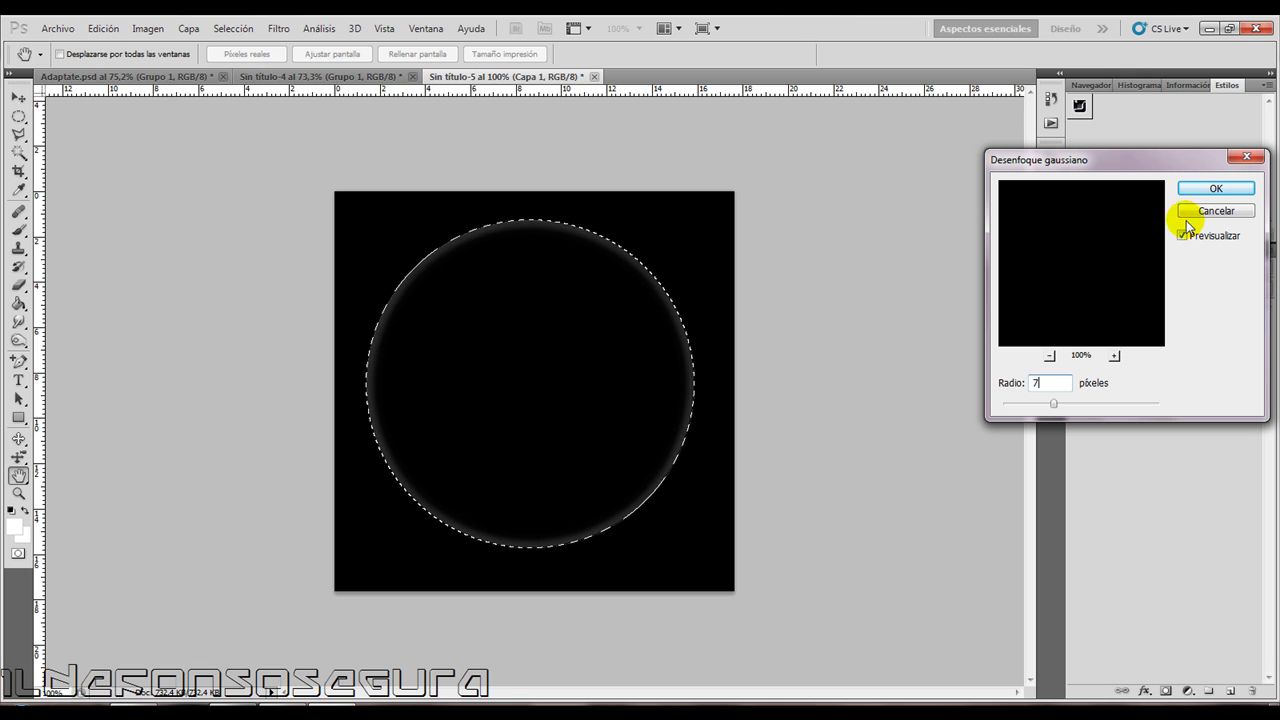
click(1190, 190)
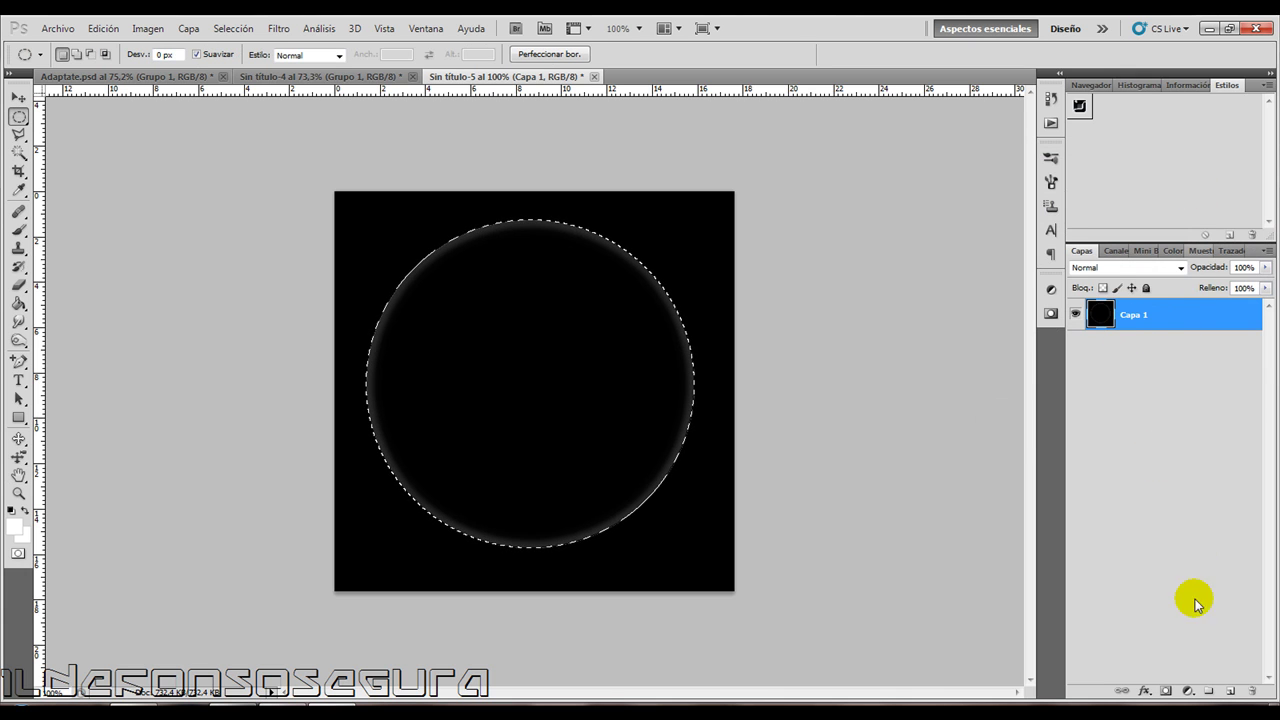
Add layer Capa 2 and stroke the circle with a 3 px white inner ring.
click(1231, 691)
click(1077, 320)
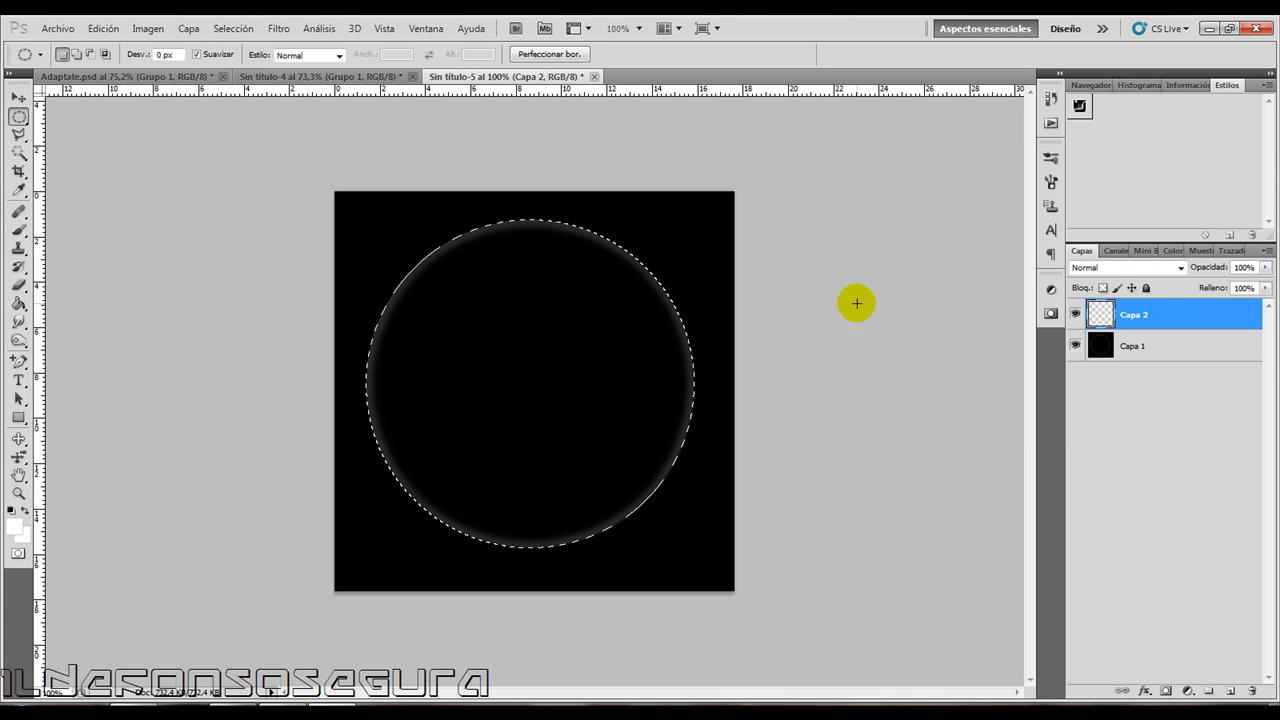
click(108, 30)
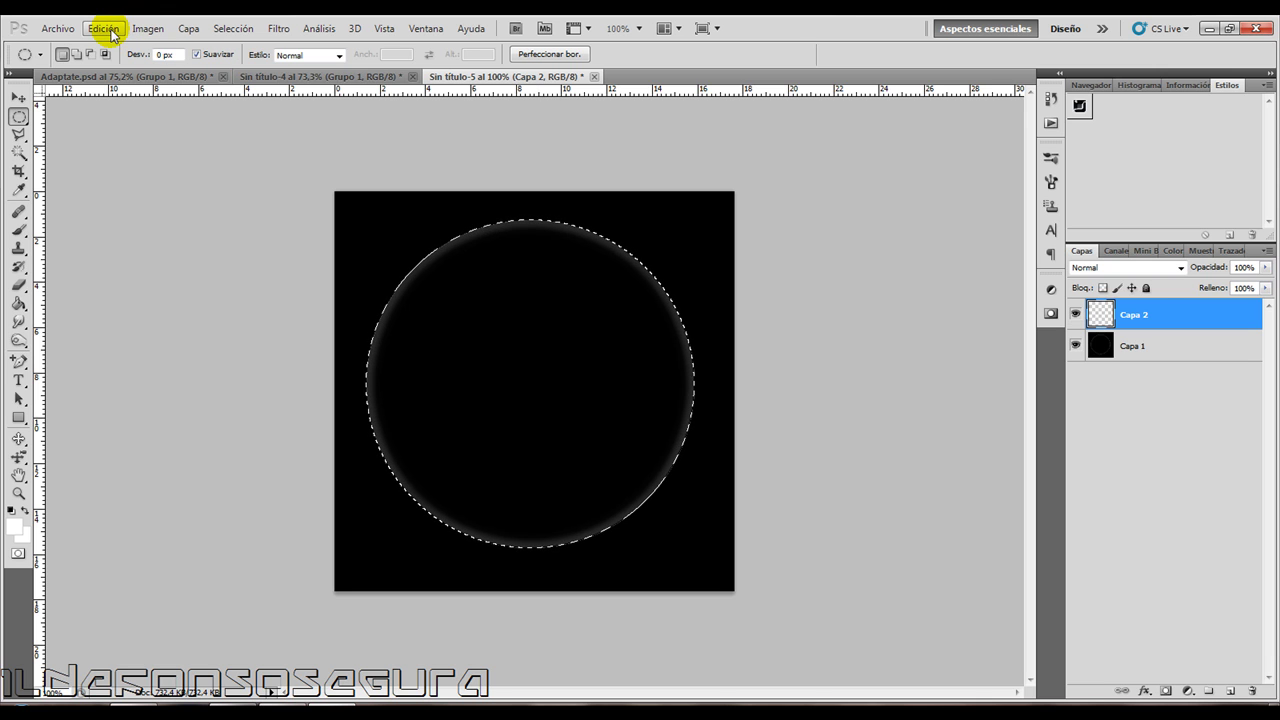
click(108, 30)
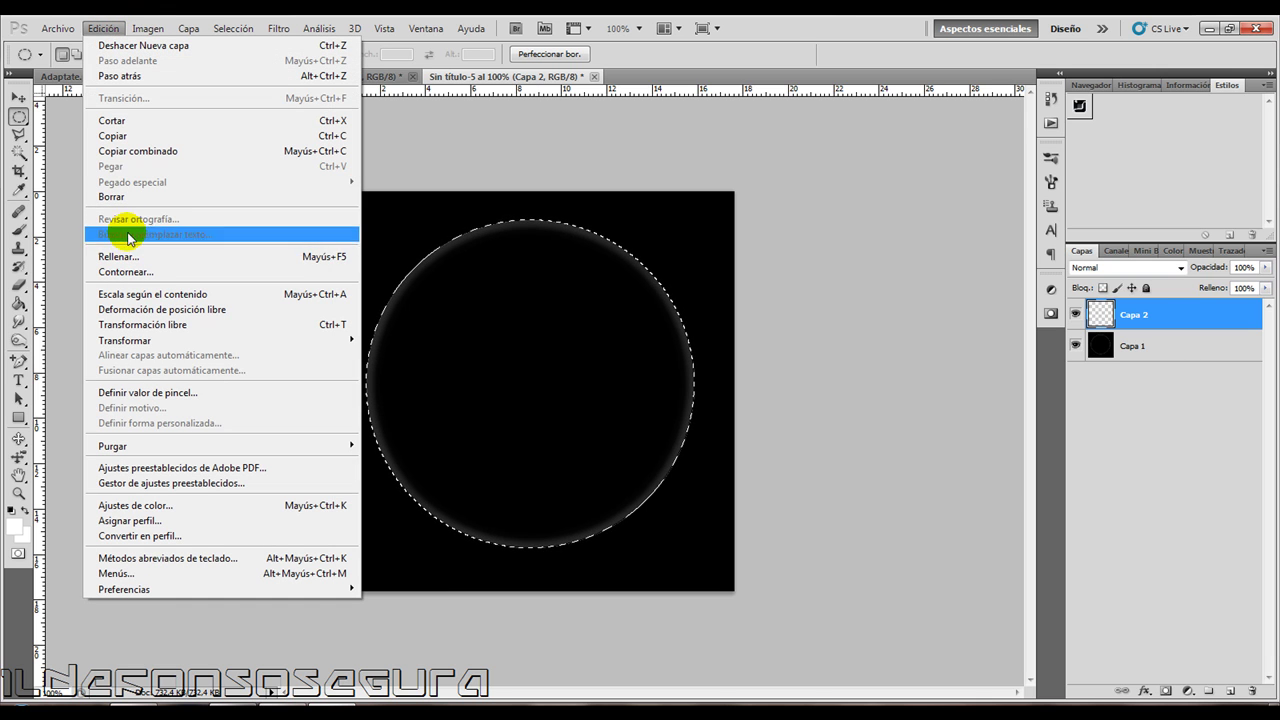
click(135, 272)
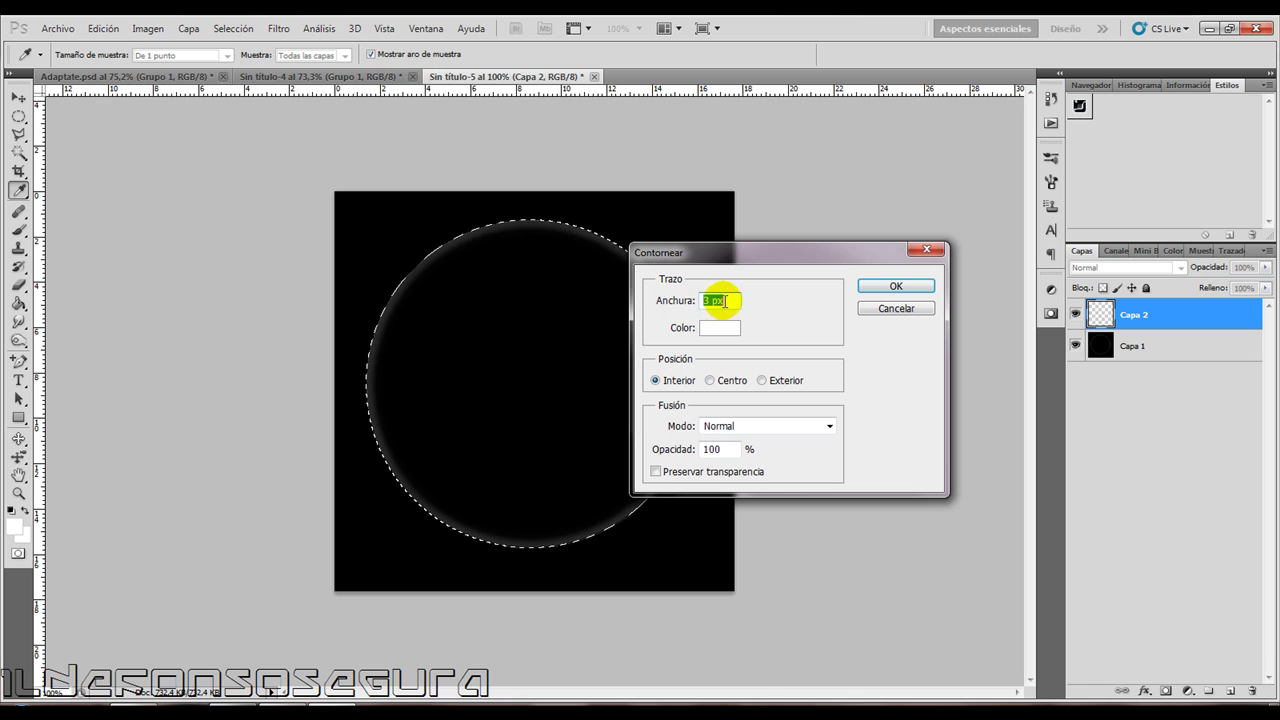
key(Return)
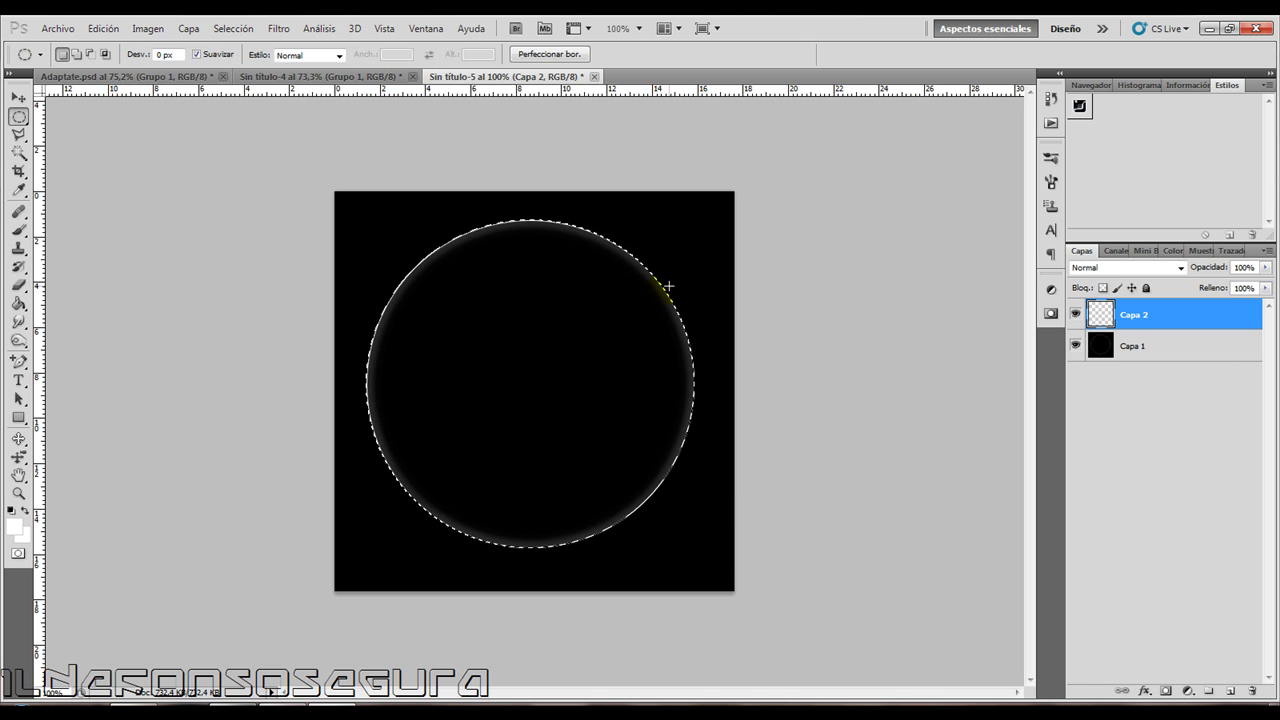
Blur the new ring with a 3-pixel Gaussian blur.
click(277, 30)
mouse_move(302, 189)
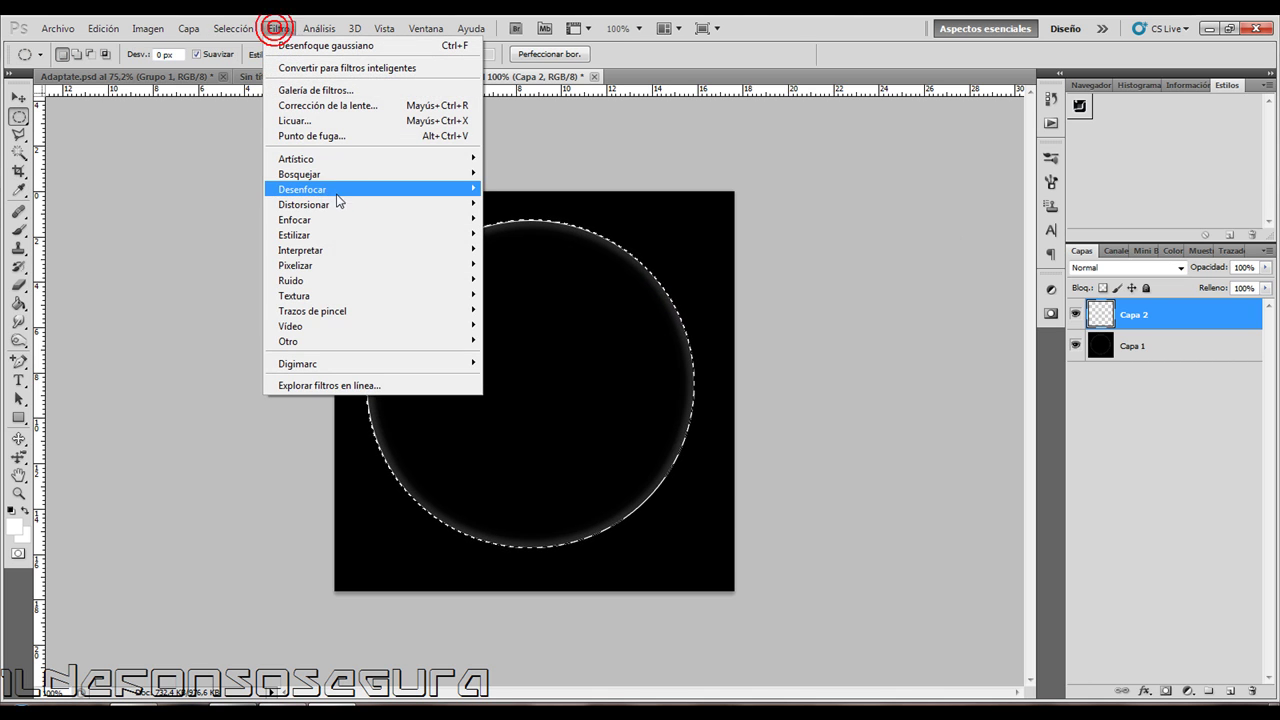
click(580, 296)
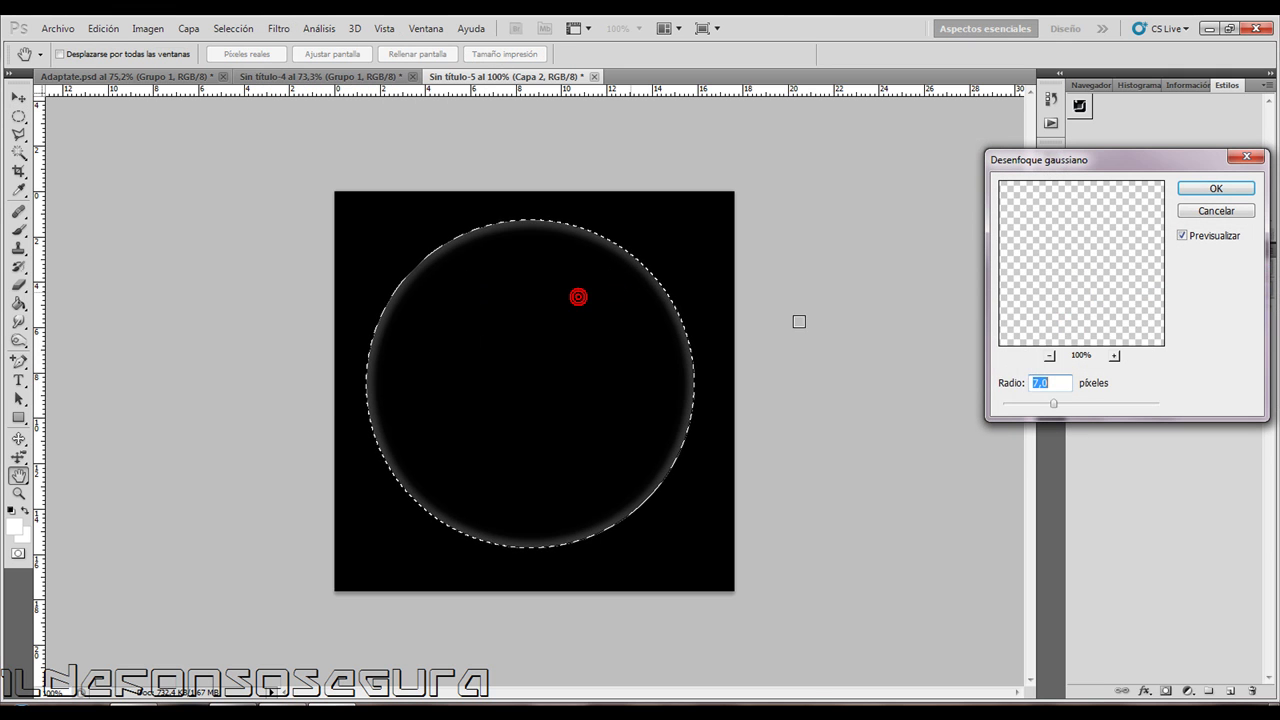
double_click(1050, 383)
text(3,5)
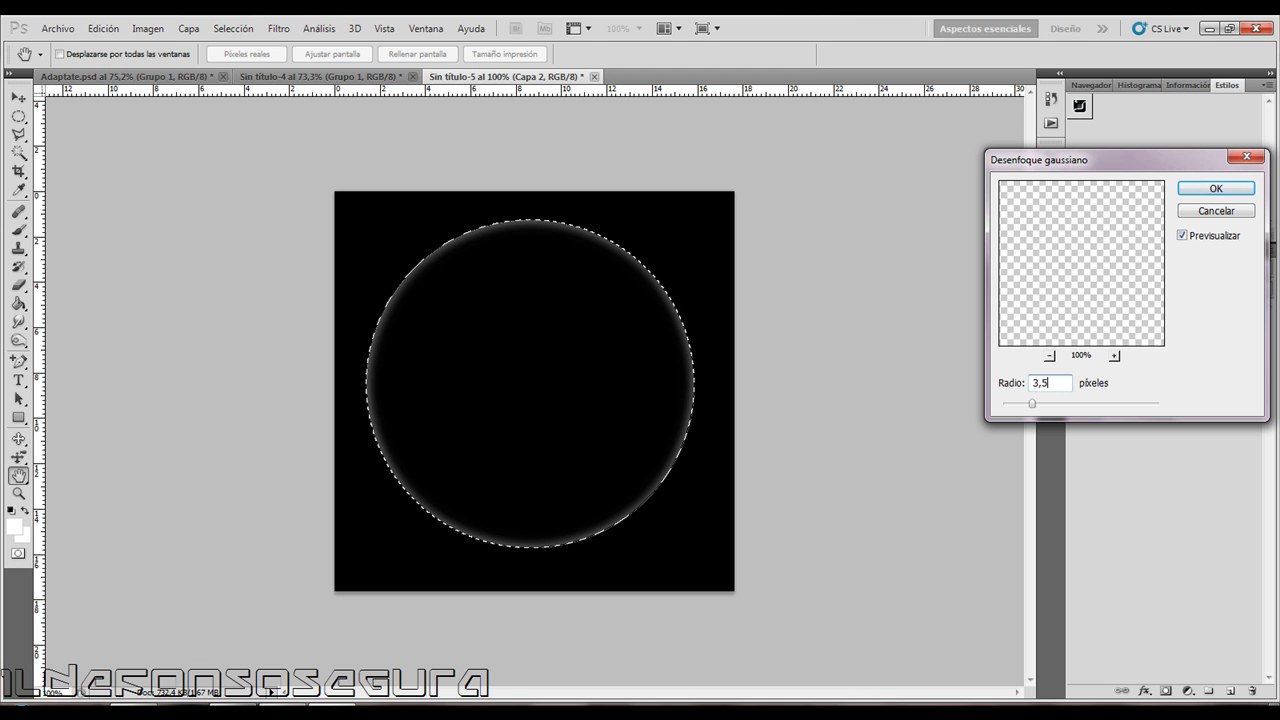
key(Return)
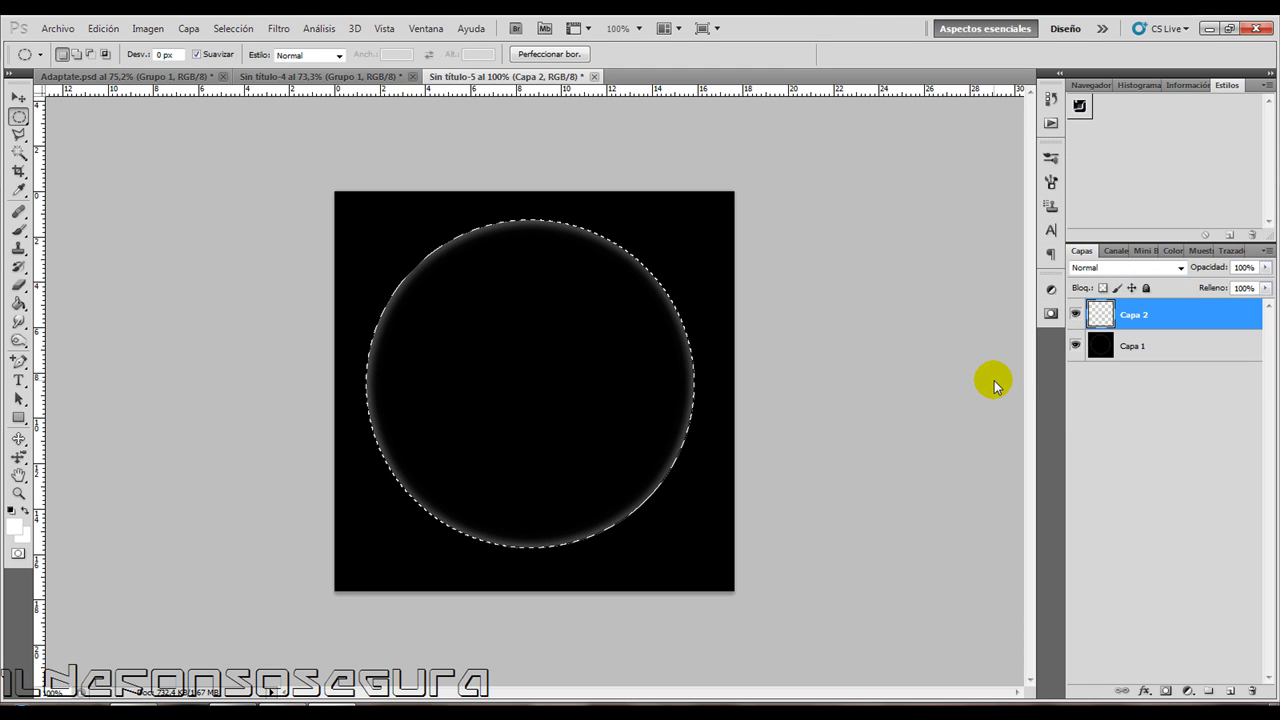
Add layer Capa 3 and set a soft white brush roughly the circle's size.
click(1229, 690)
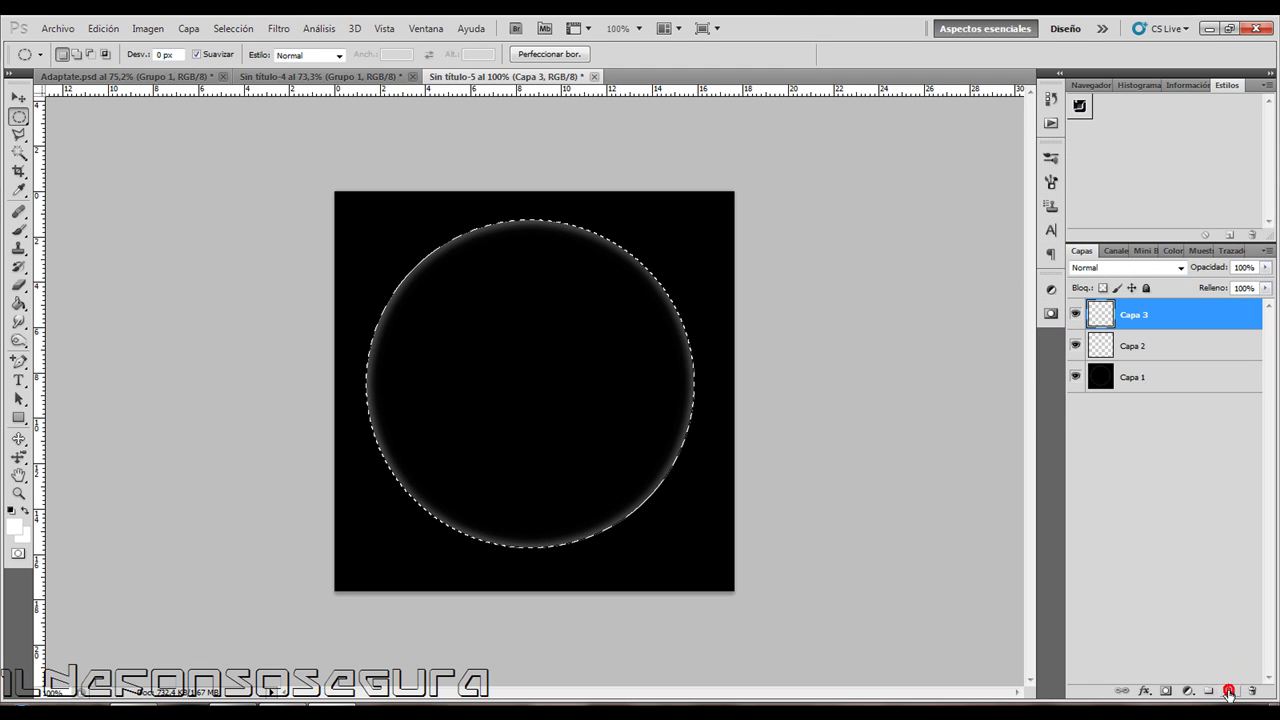
click(20, 229)
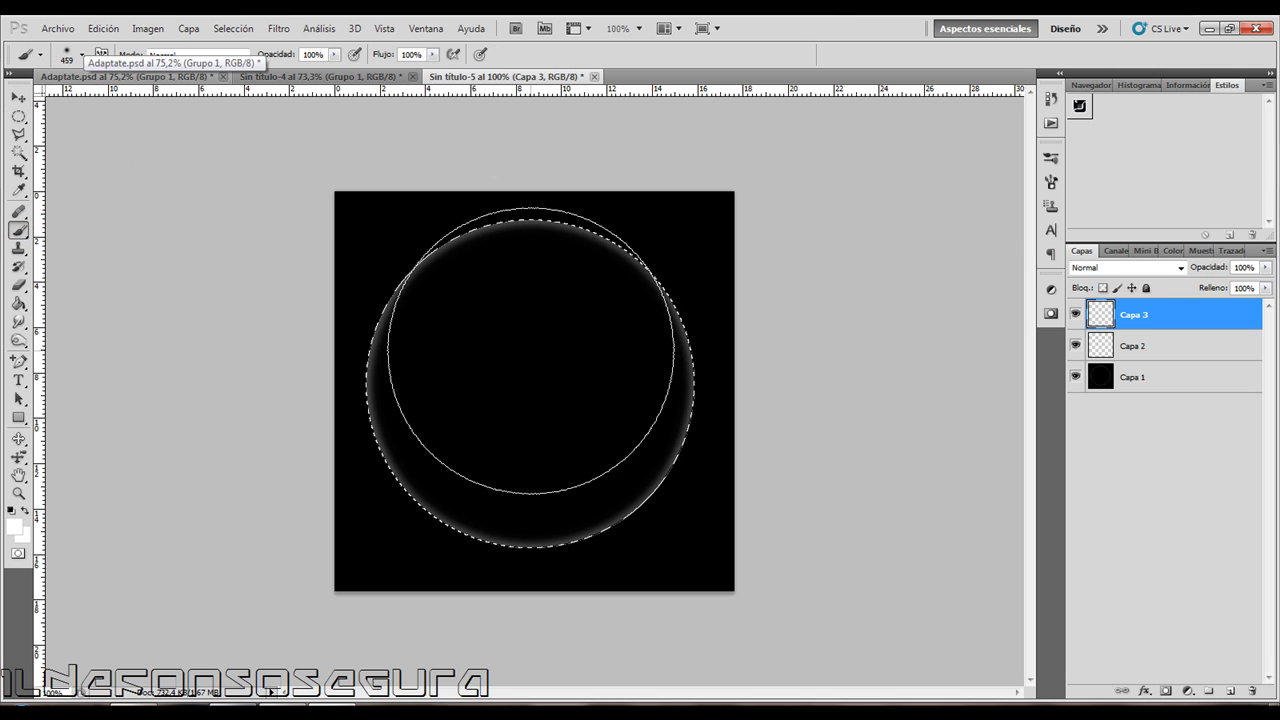
click(531, 351)
key(ctrl+z)
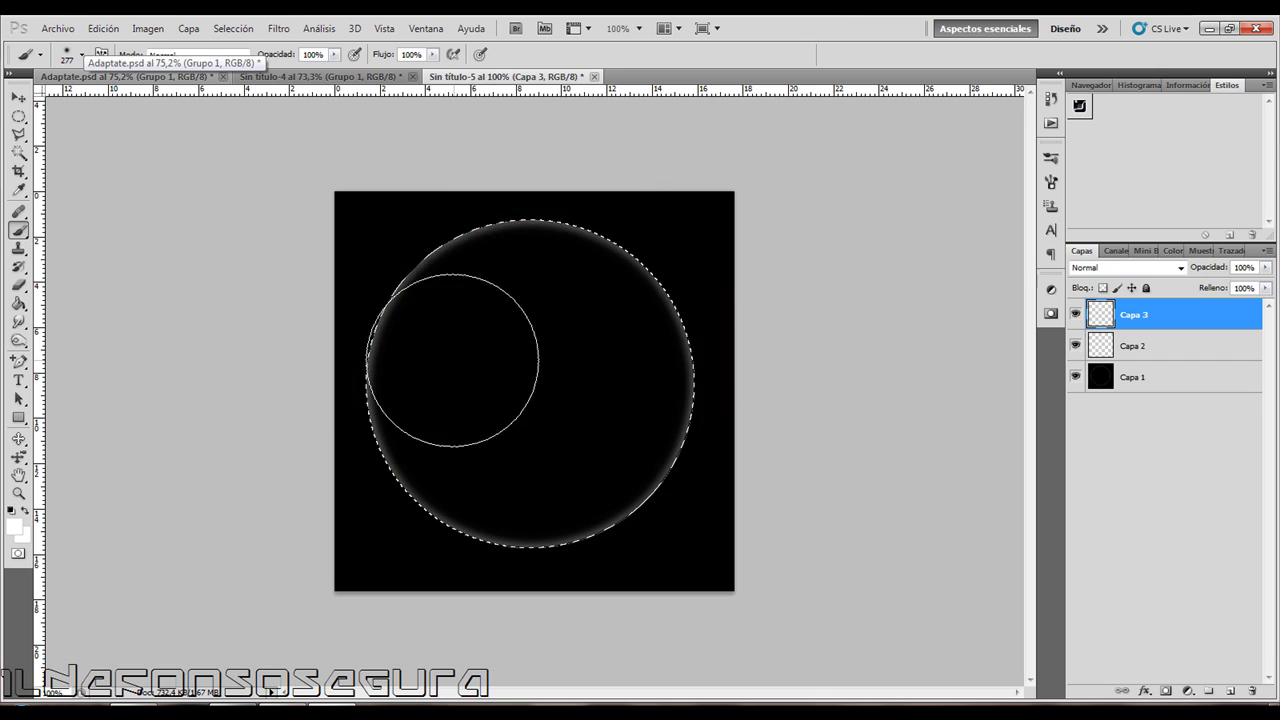
mouse_move(416, 382)
mouse_down()
mouse_move(458, 387)
mouse_move(470, 375)
mouse_up()
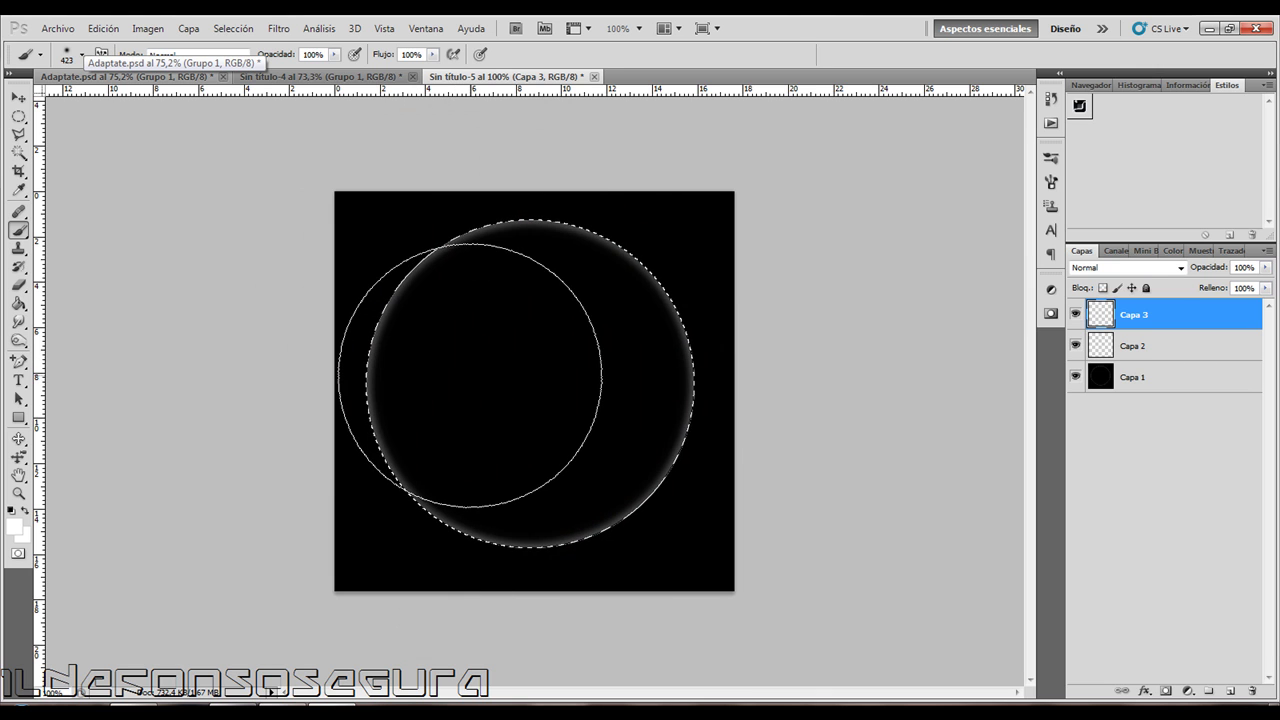
scroll(470, 375, down, 1)
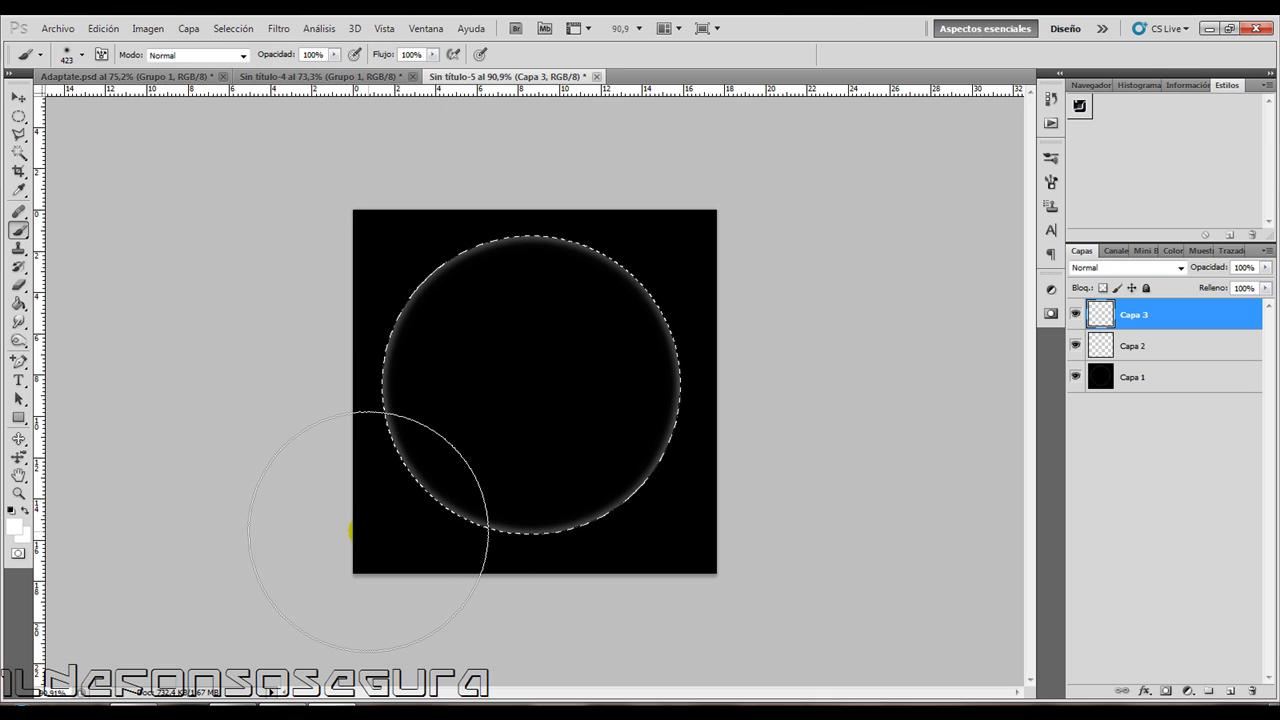
Paint soft white glow inside the bubble's lower-left and upper-right edges.
click(367, 531)
key(ctrl+z)
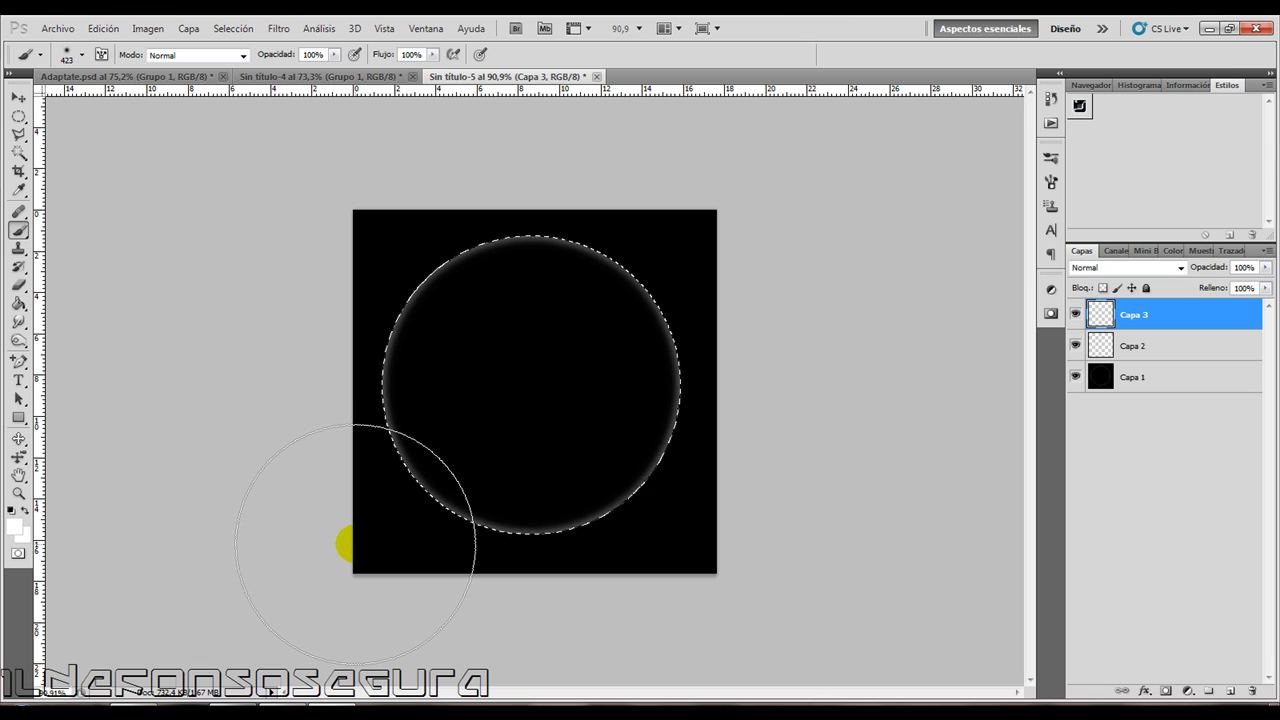
drag(355, 545, 471, 423)
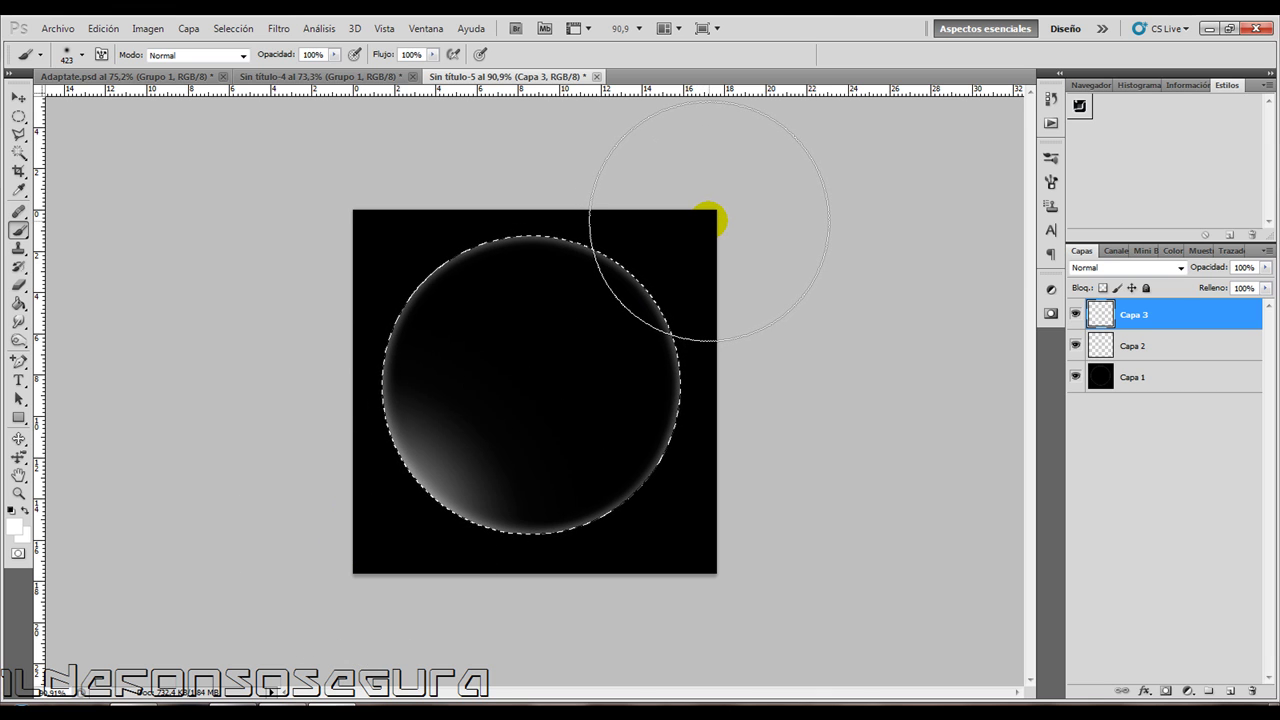
click(709, 220)
drag(734, 334, 734, 305)
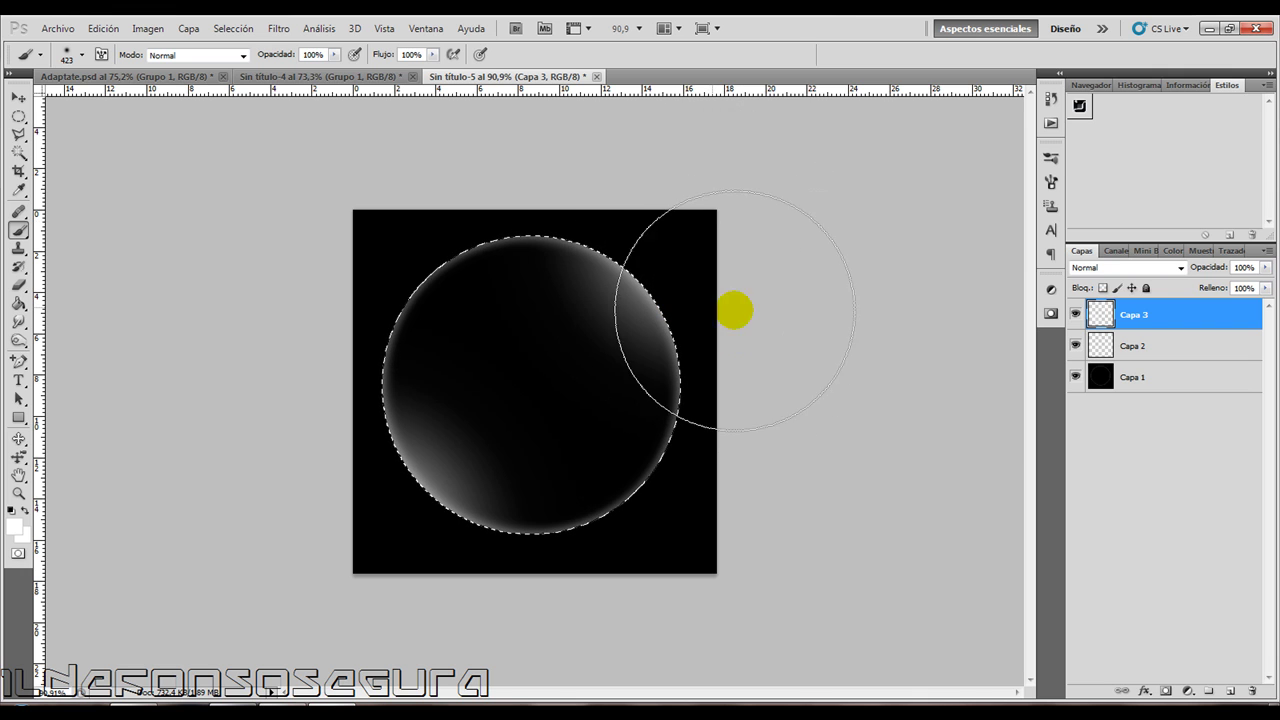
On new layer Capa 4, paint two small soft white spots near the bubble centre.
click(1230, 691)
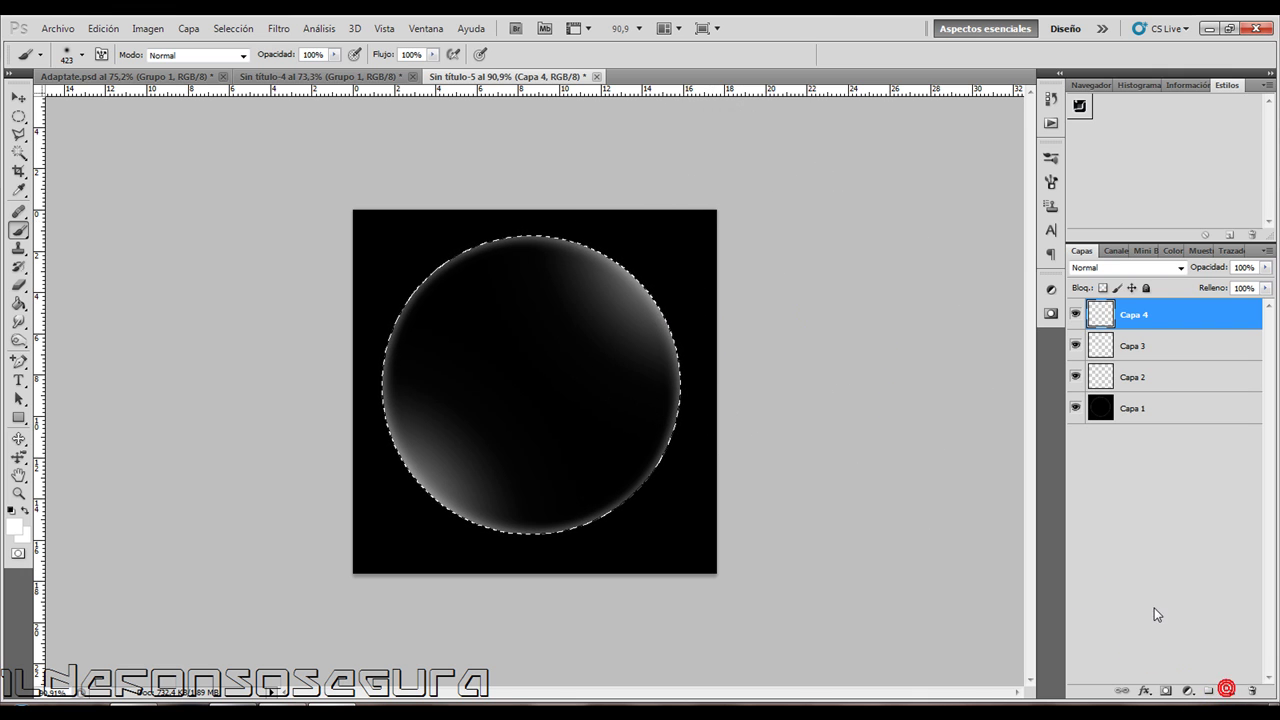
drag(563, 298, 406, 350)
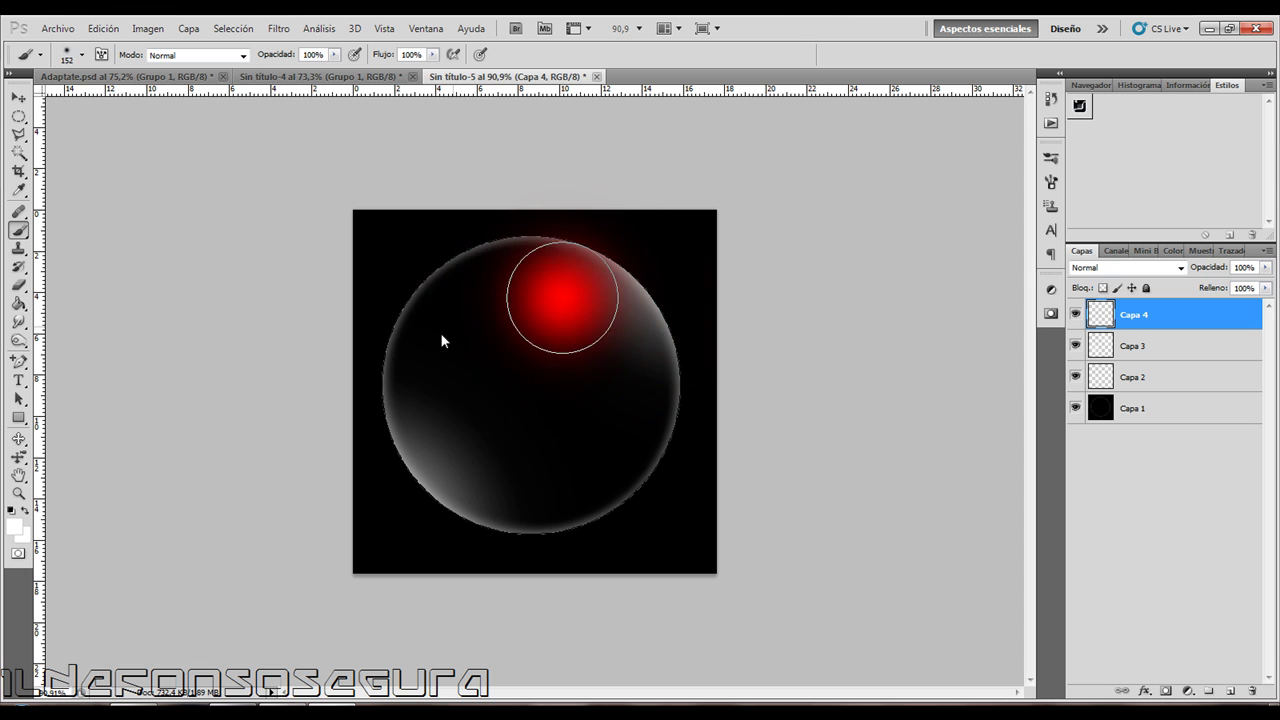
scroll(520, 380, up, 3)
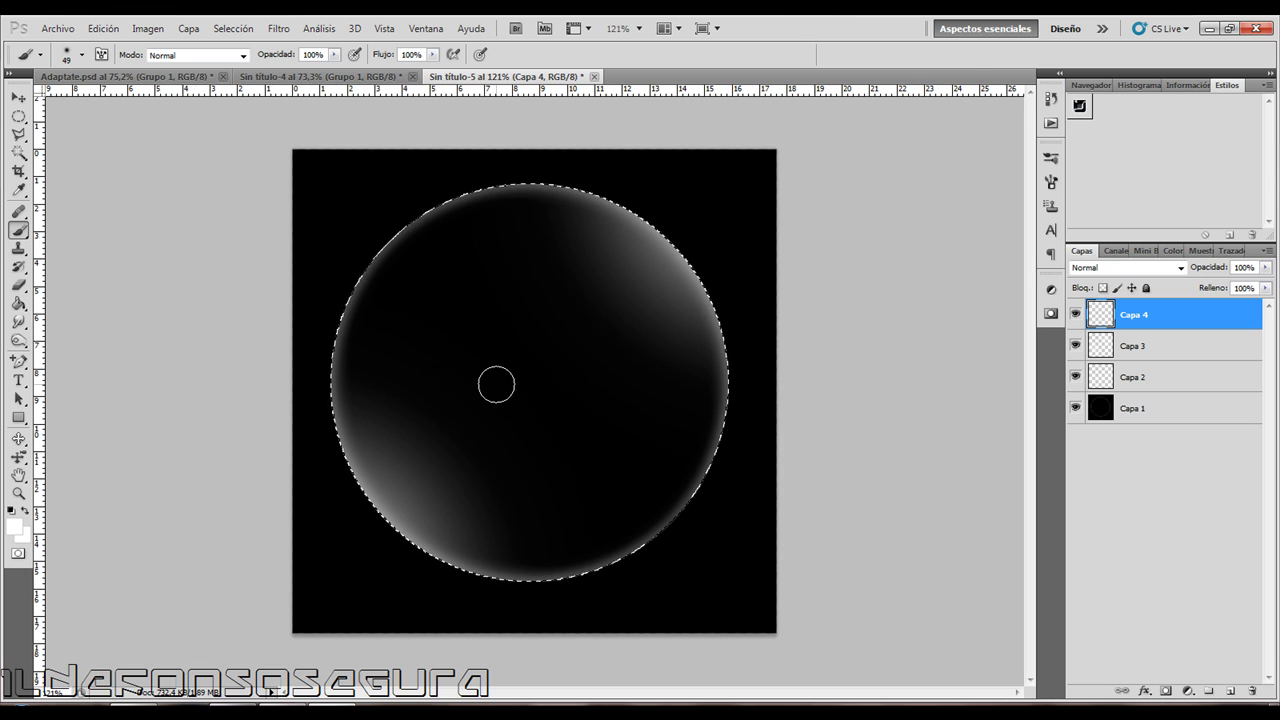
drag(509, 387, 505, 392)
click(505, 389)
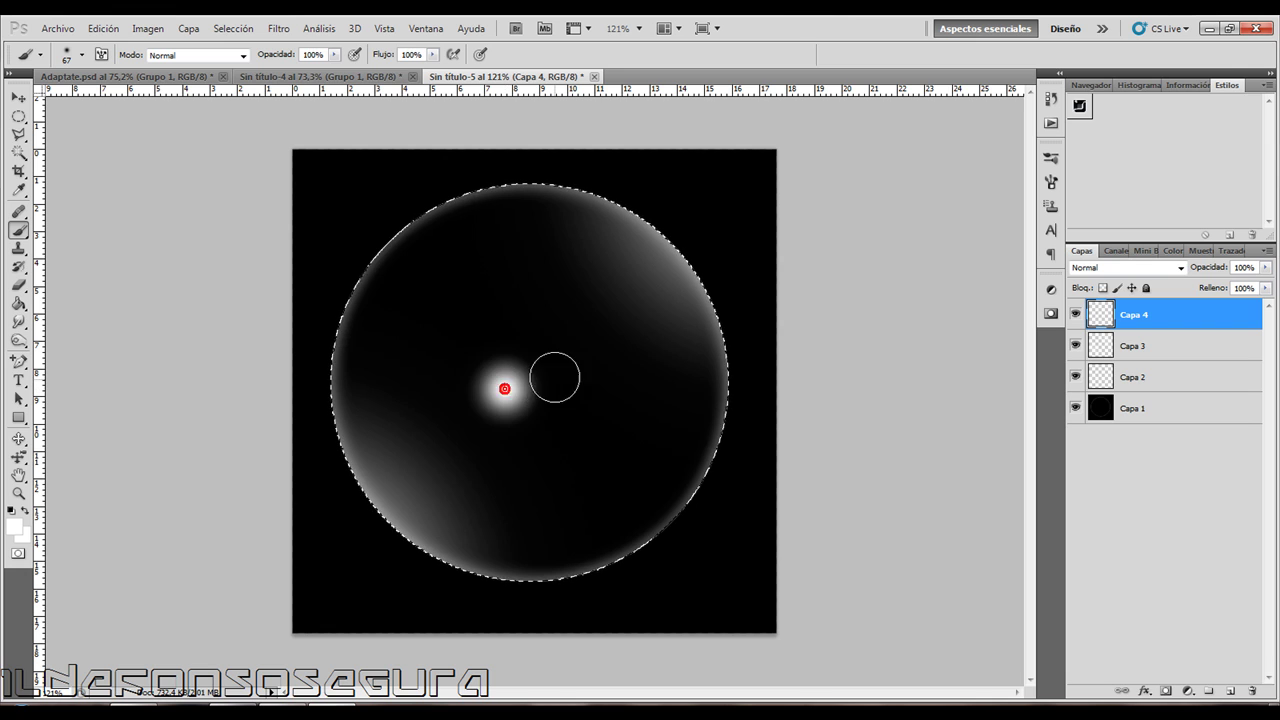
drag(555, 371, 541, 368)
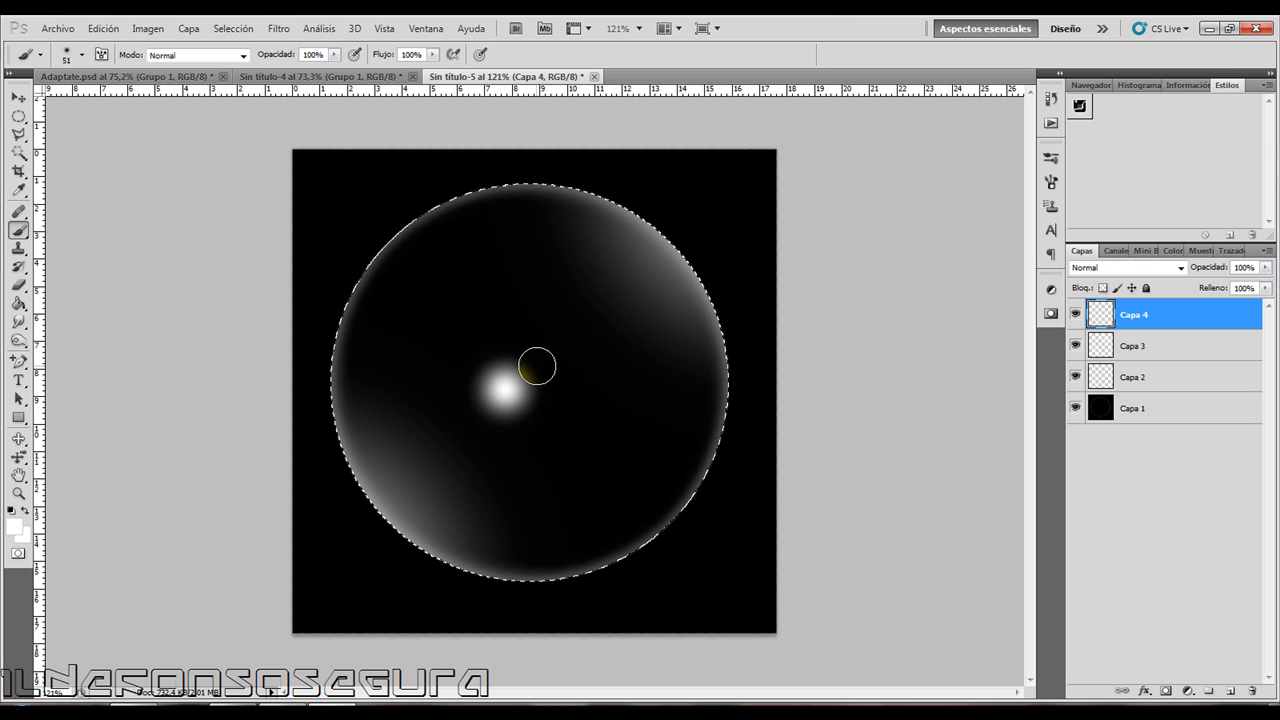
click(534, 366)
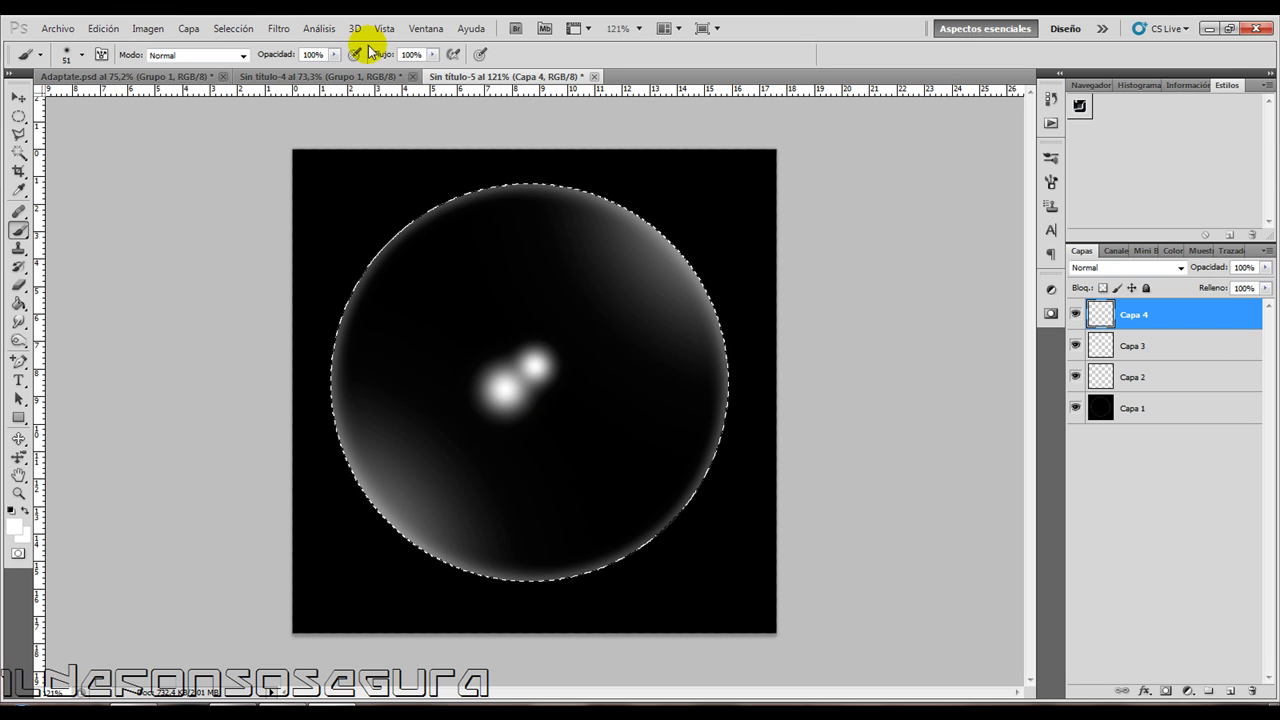
Soften the spots with a 4-pixel Gaussian blur.
click(278, 30)
mouse_move(302, 189)
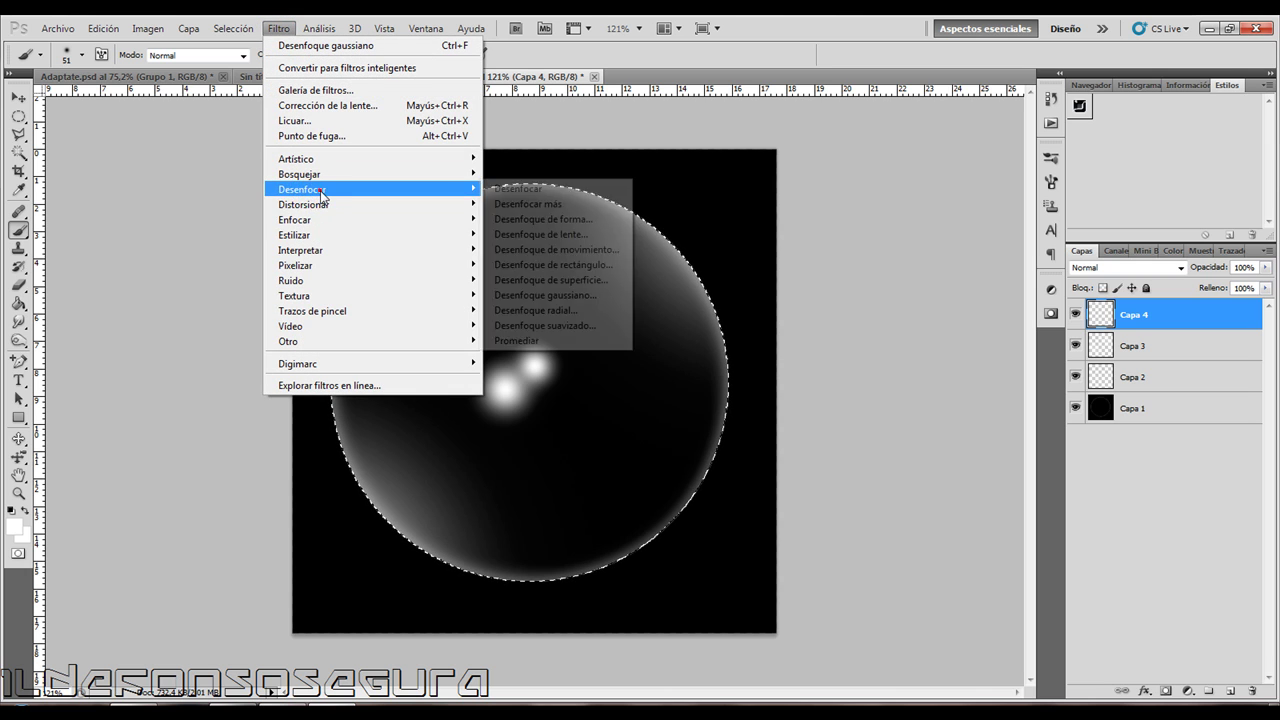
click(535, 295)
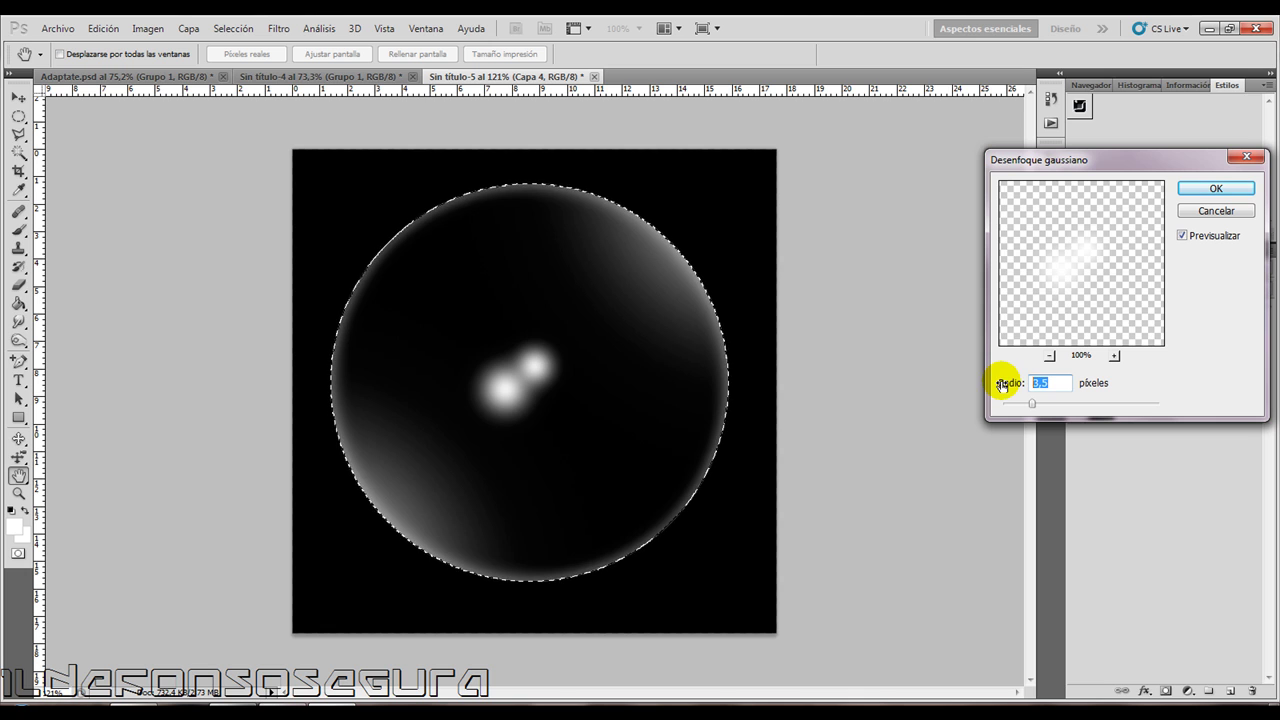
text(4)
click(1215, 188)
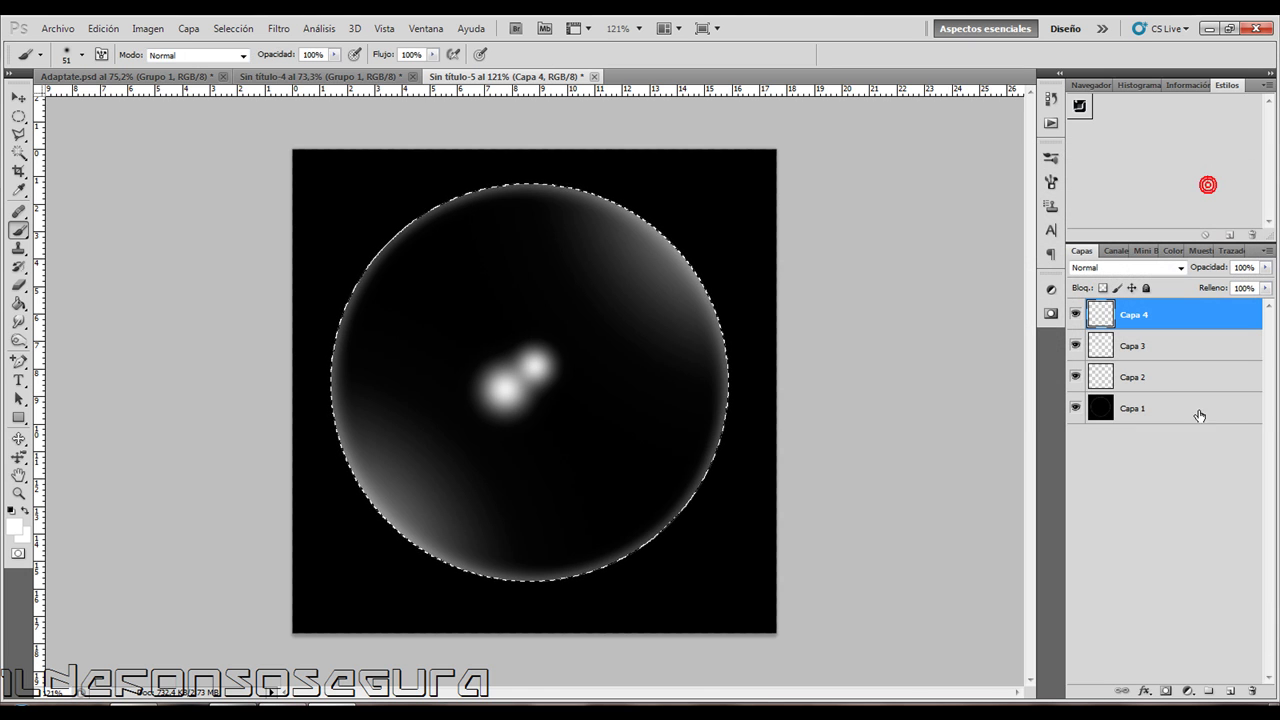
Add layer Capa 5 and dab a small central highlight.
click(1229, 690)
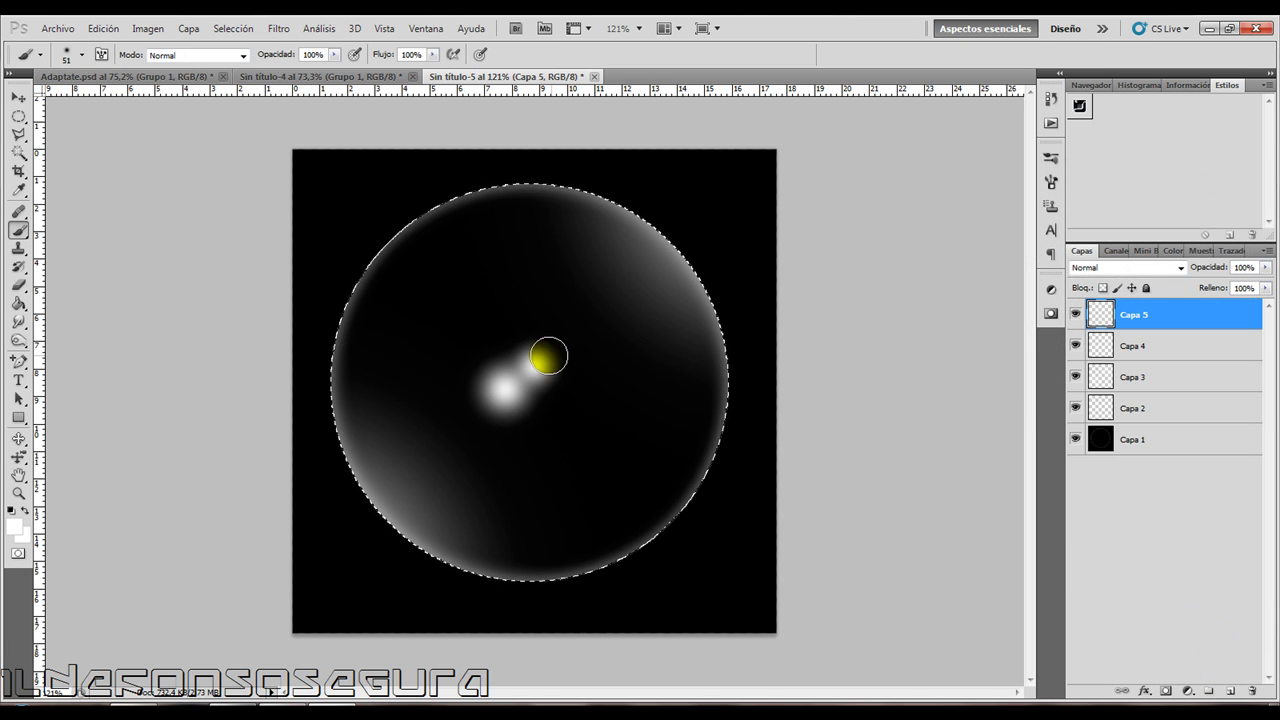
click(530, 372)
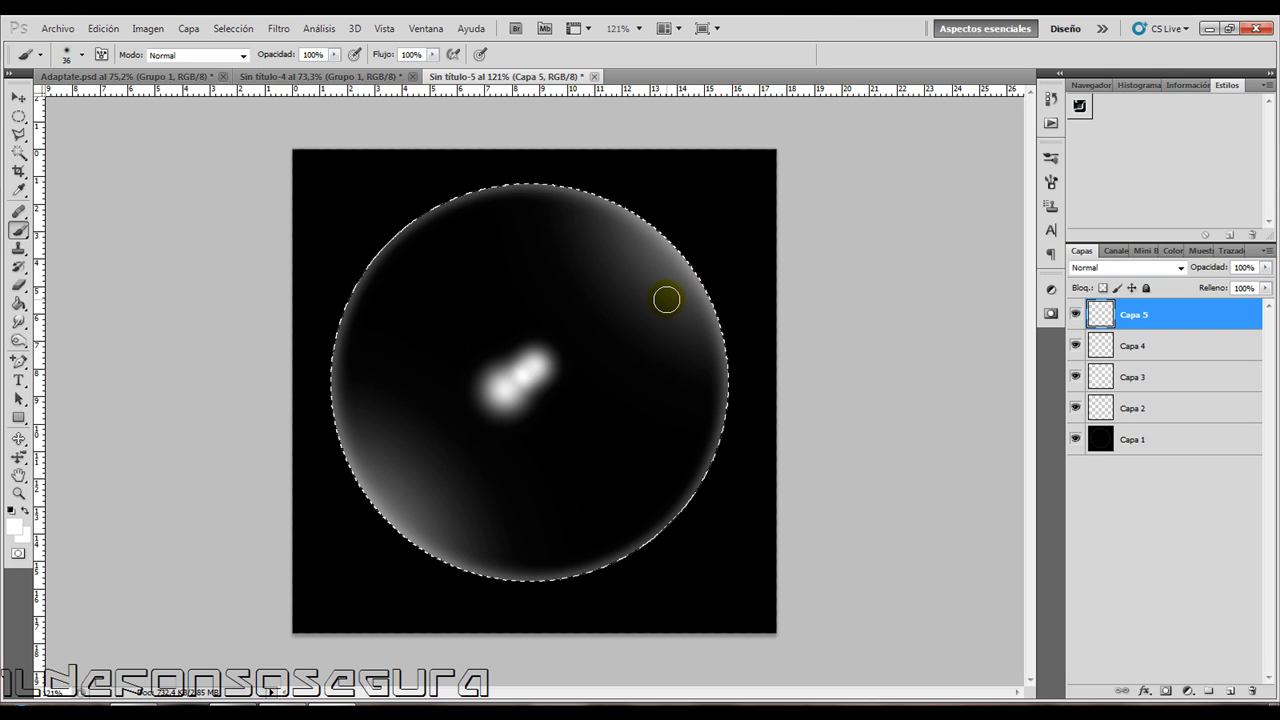
scroll(663, 290, down, 1)
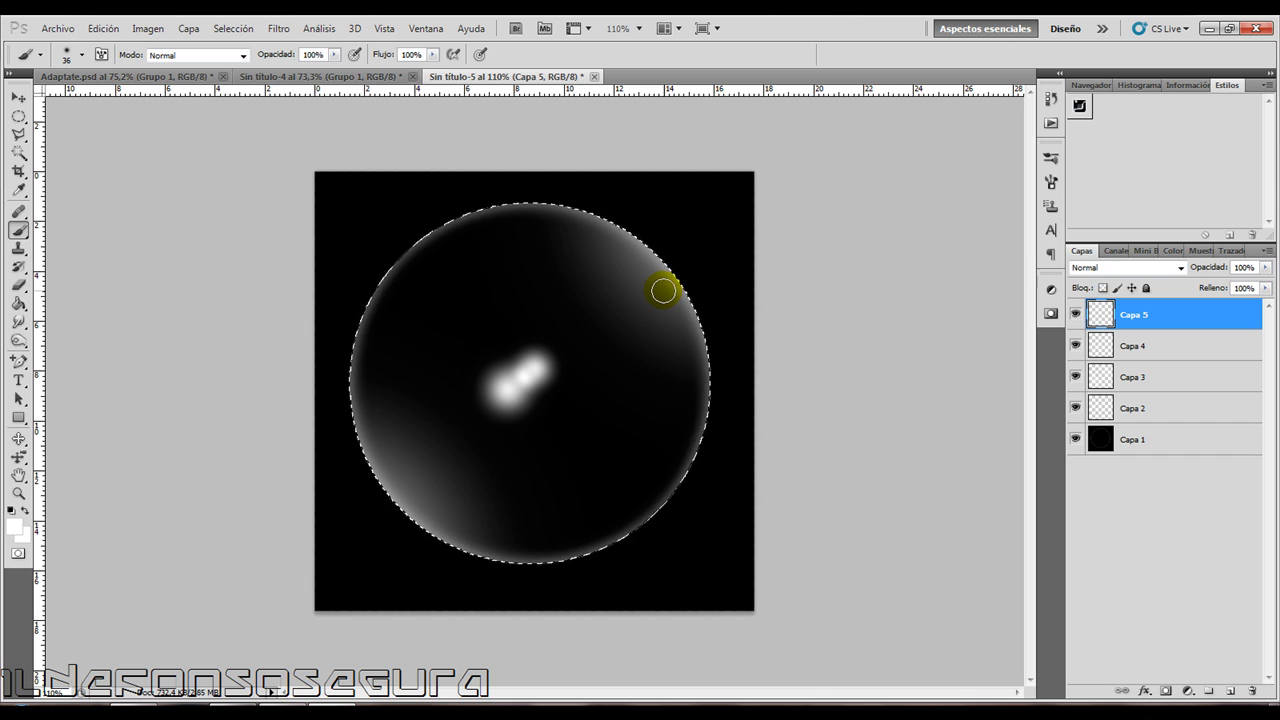
Deselect, merge Capa 1 through Capa 5 into one layer, and invert it.
key(ctrl+d)
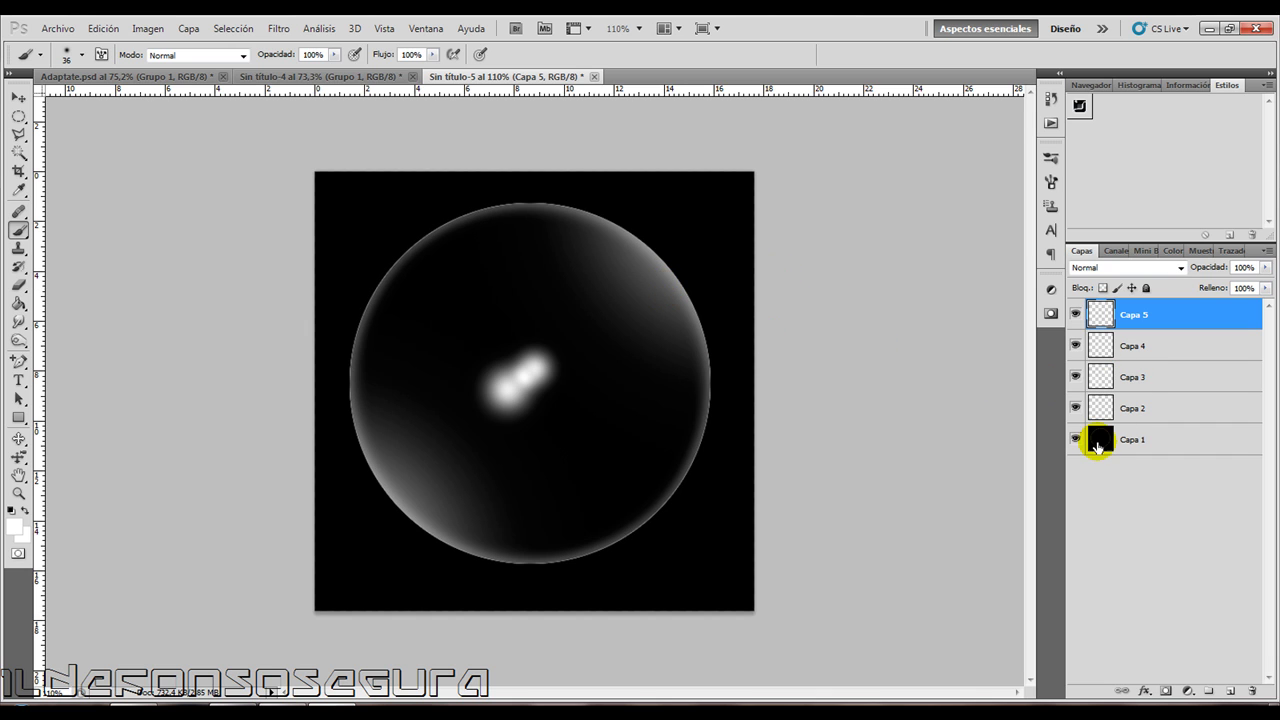
shift+click(1101, 442)
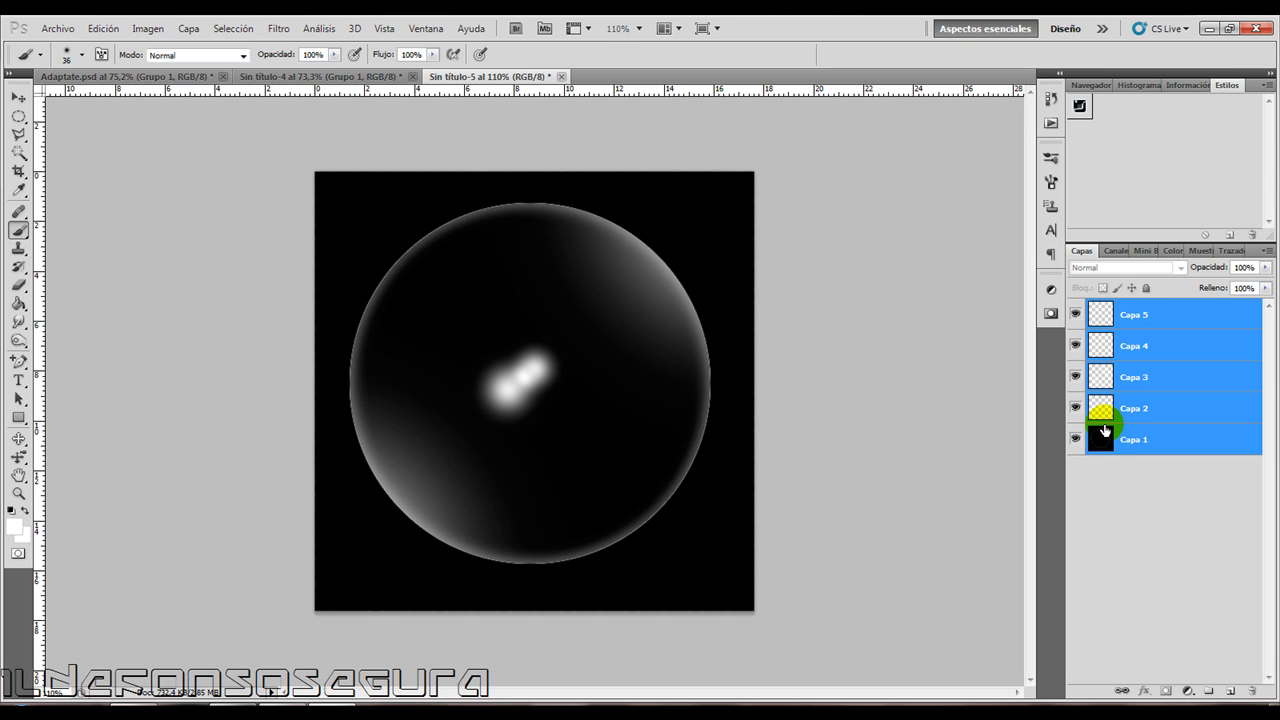
key(ctrl+e)
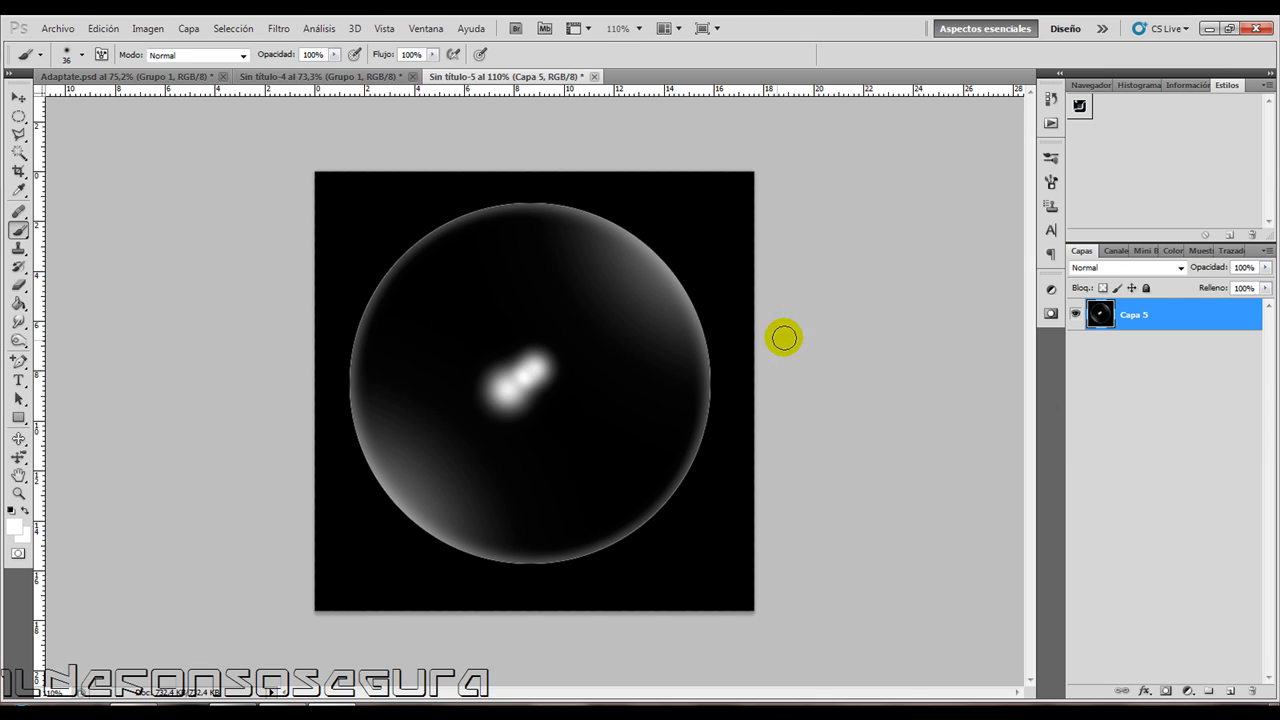
key(ctrl+i)
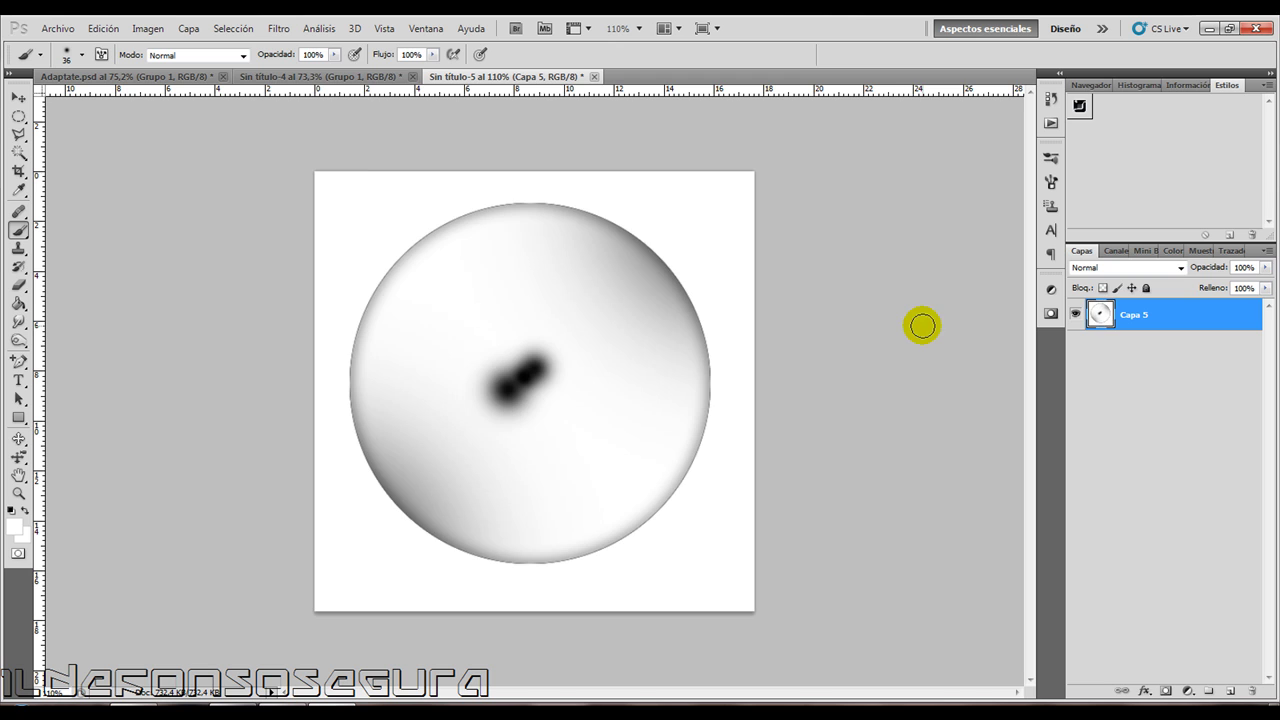
Define the inverted bubble image as a 410-pixel brush preset named 'Burbu'.
click(102, 28)
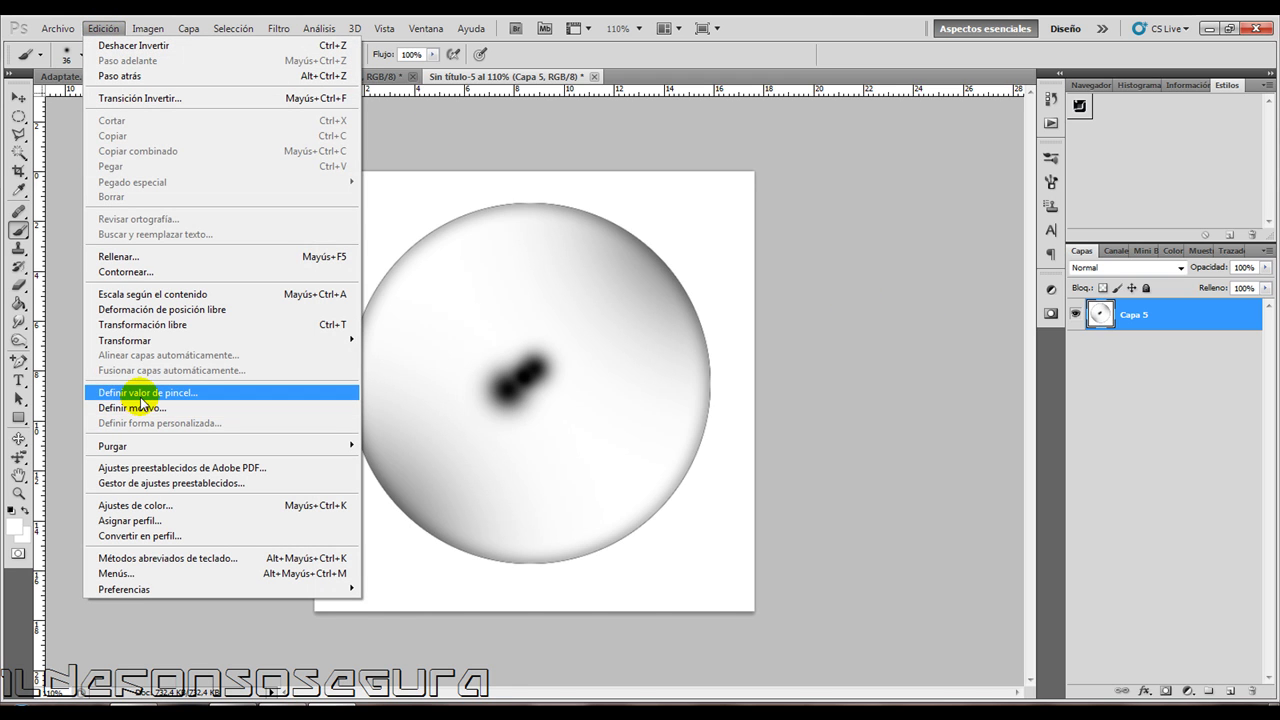
click(147, 392)
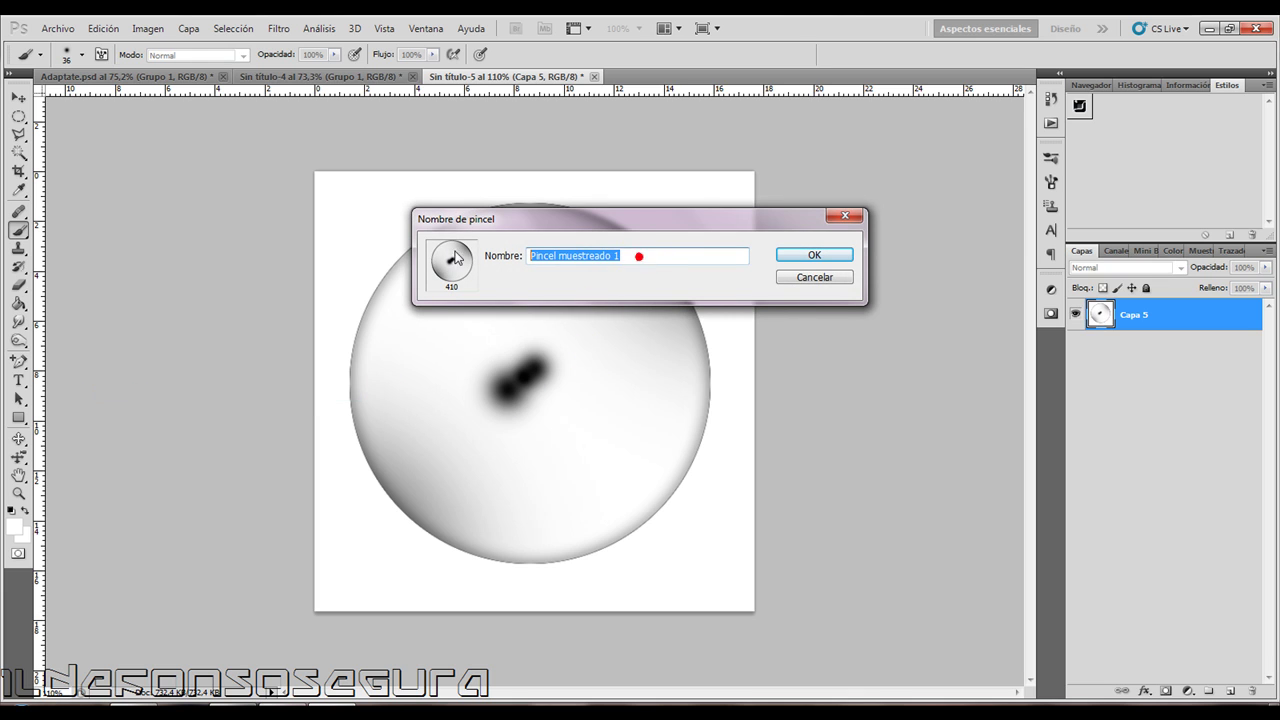
text(Burbu)
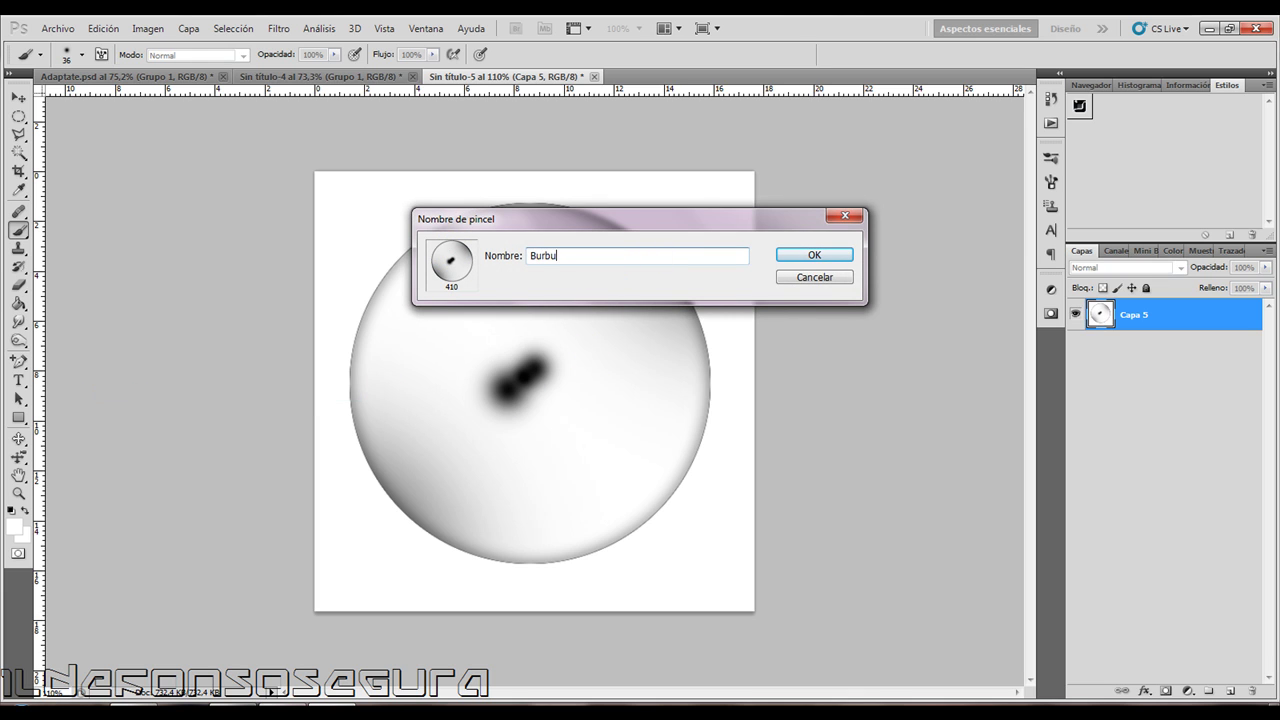
key(Return)
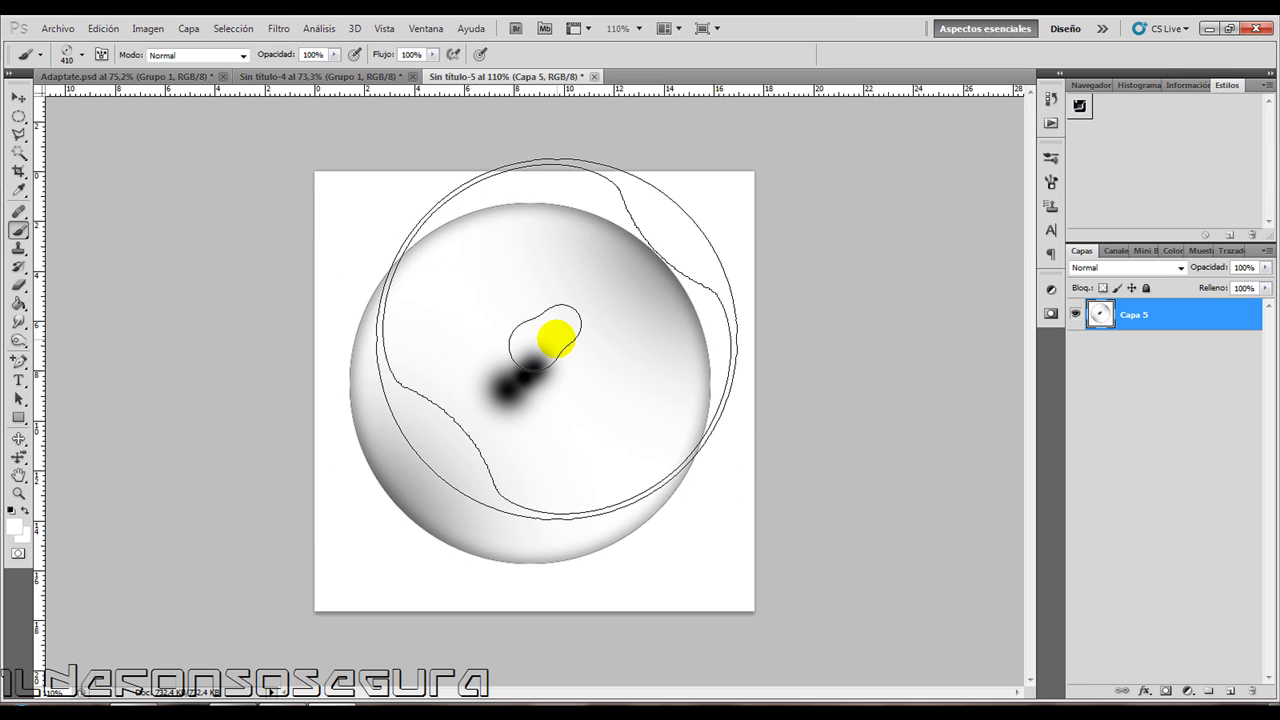
In Sin título-4, add empty layer Capa 16 and shrink the Burbu brush to 317 px.
click(283, 78)
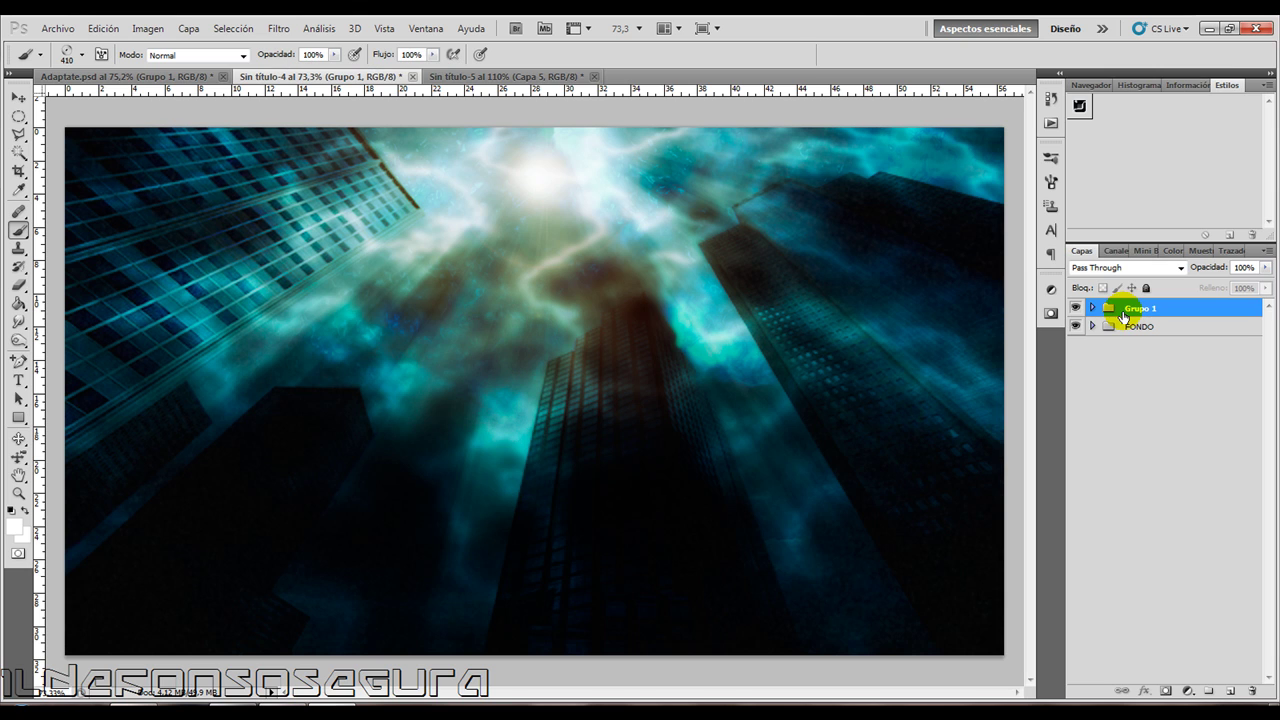
click(1231, 691)
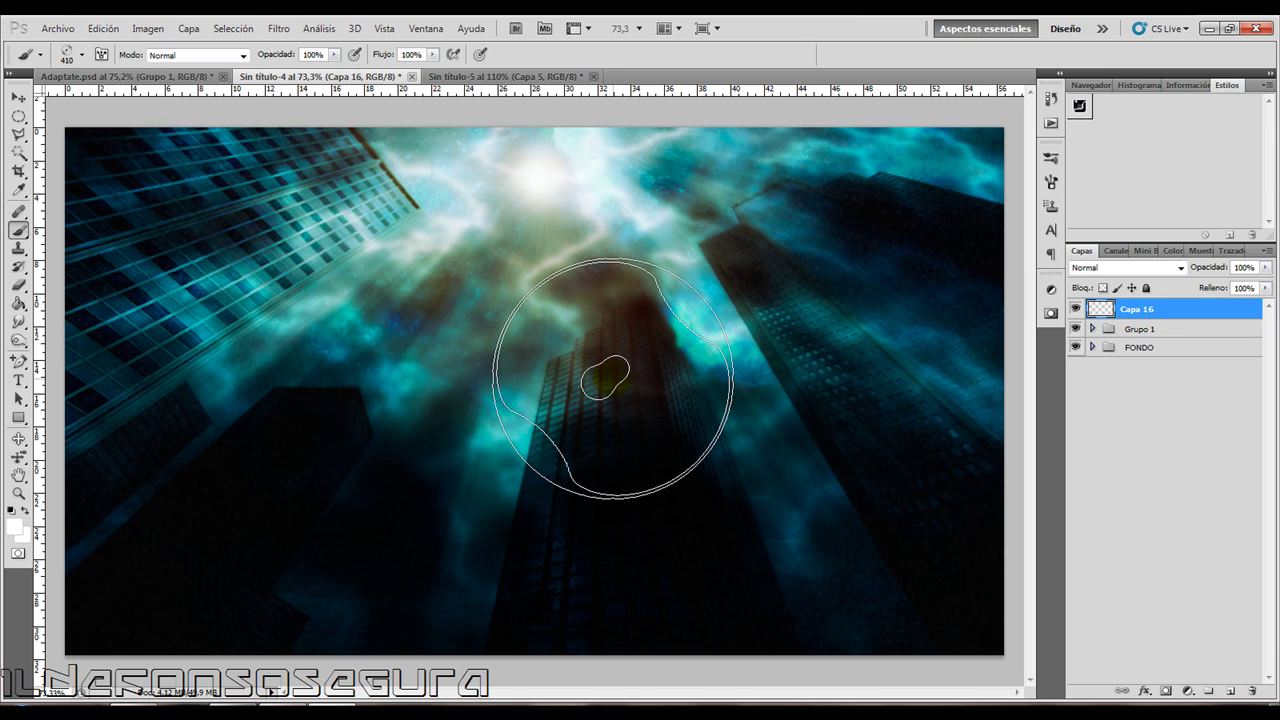
drag(582, 377, 560, 378)
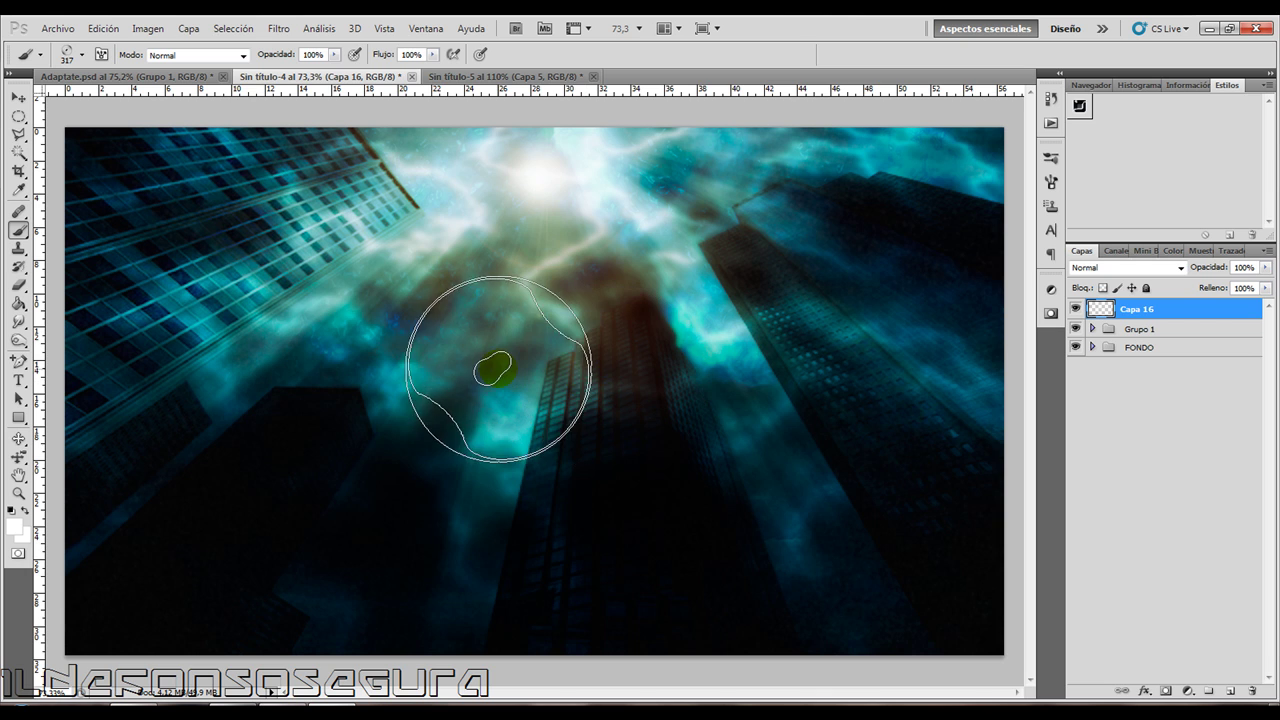
Zoom out and try a test bubble stroke across the sky, then undo it.
key(ctrl+minus)
mouse_move(272, 424)
mouse_down()
mouse_move(514, 352)
mouse_move(735, 327)
mouse_up()
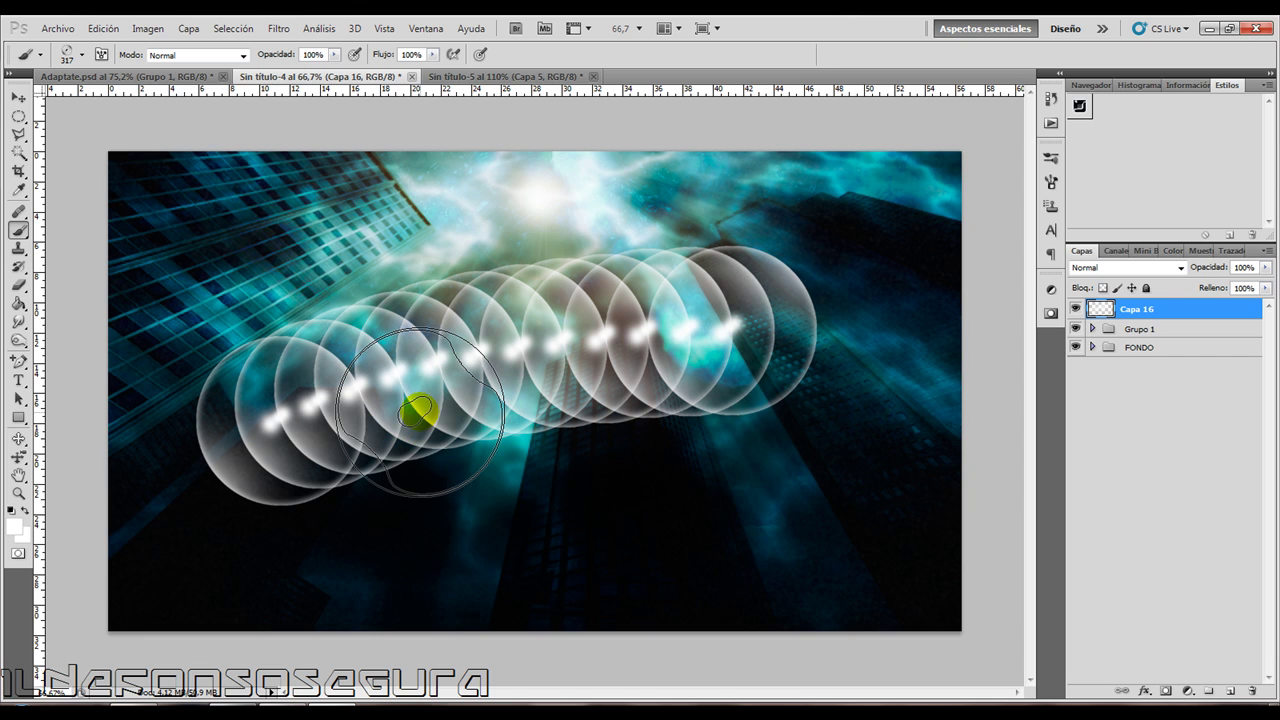
key(ctrl+z)
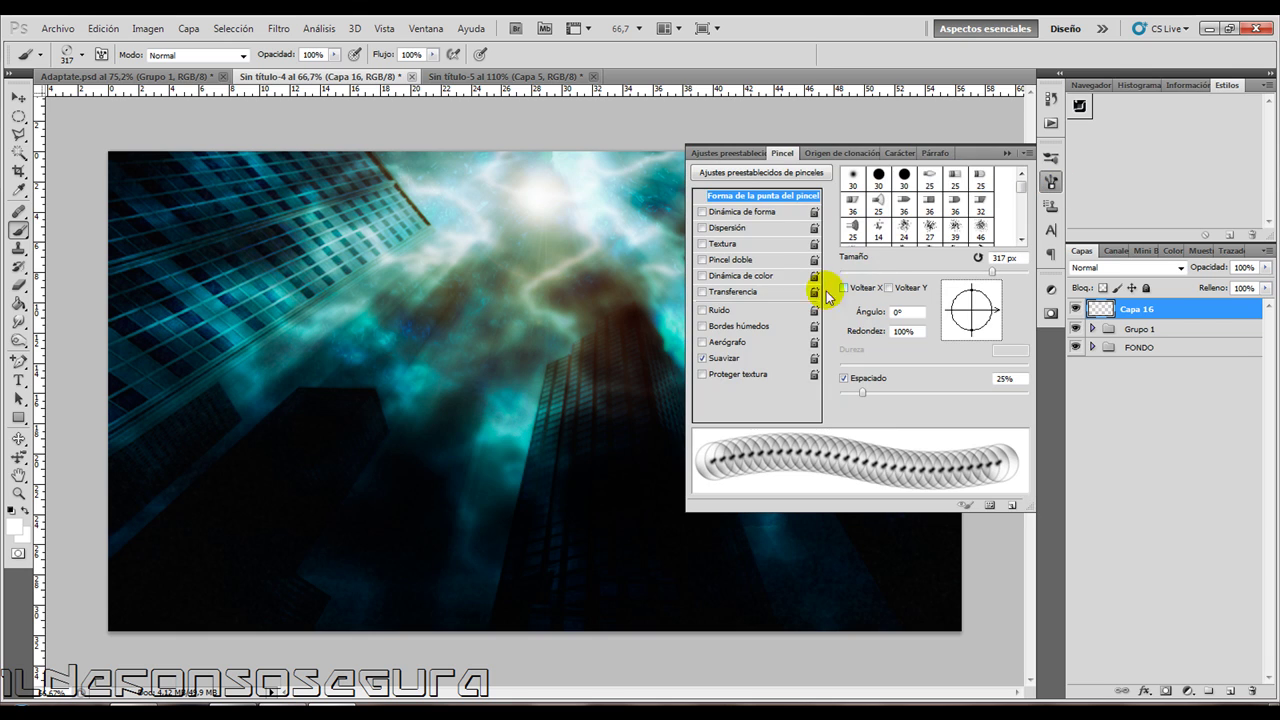
Enable Shape Dynamics with 89% size jitter and 7% minimum diameter.
click(745, 213)
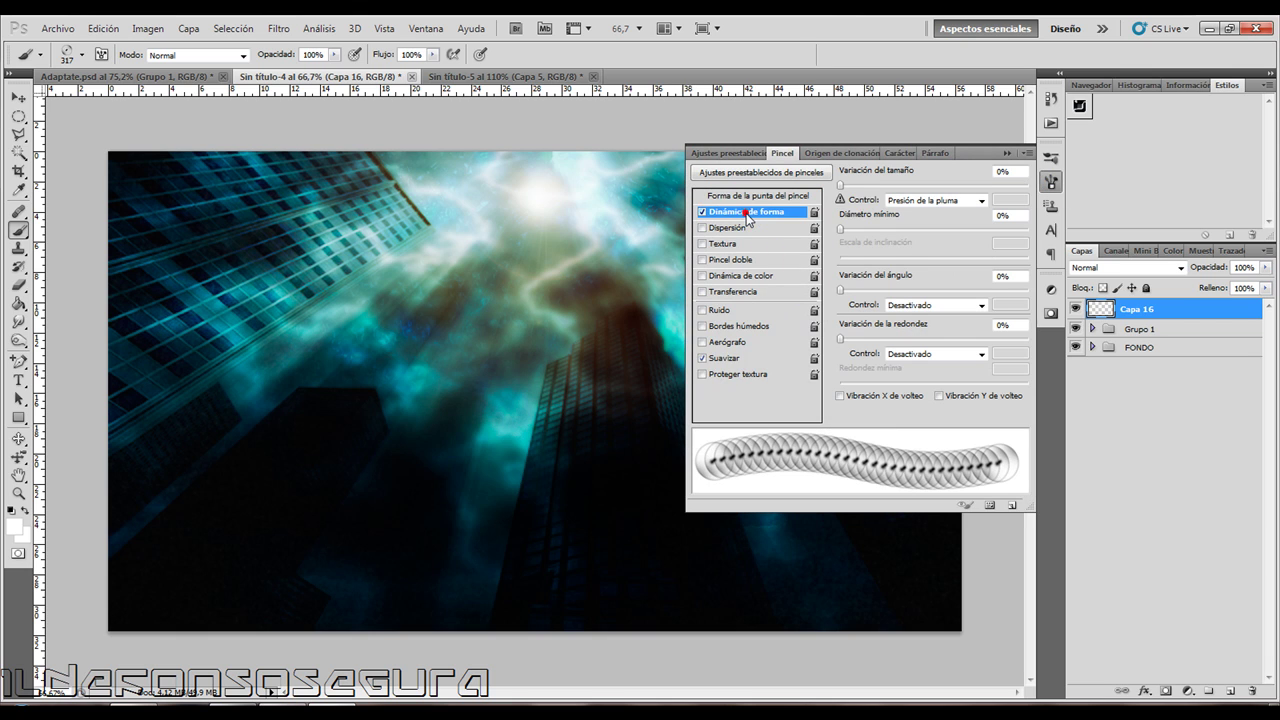
drag(841, 186, 1008, 197)
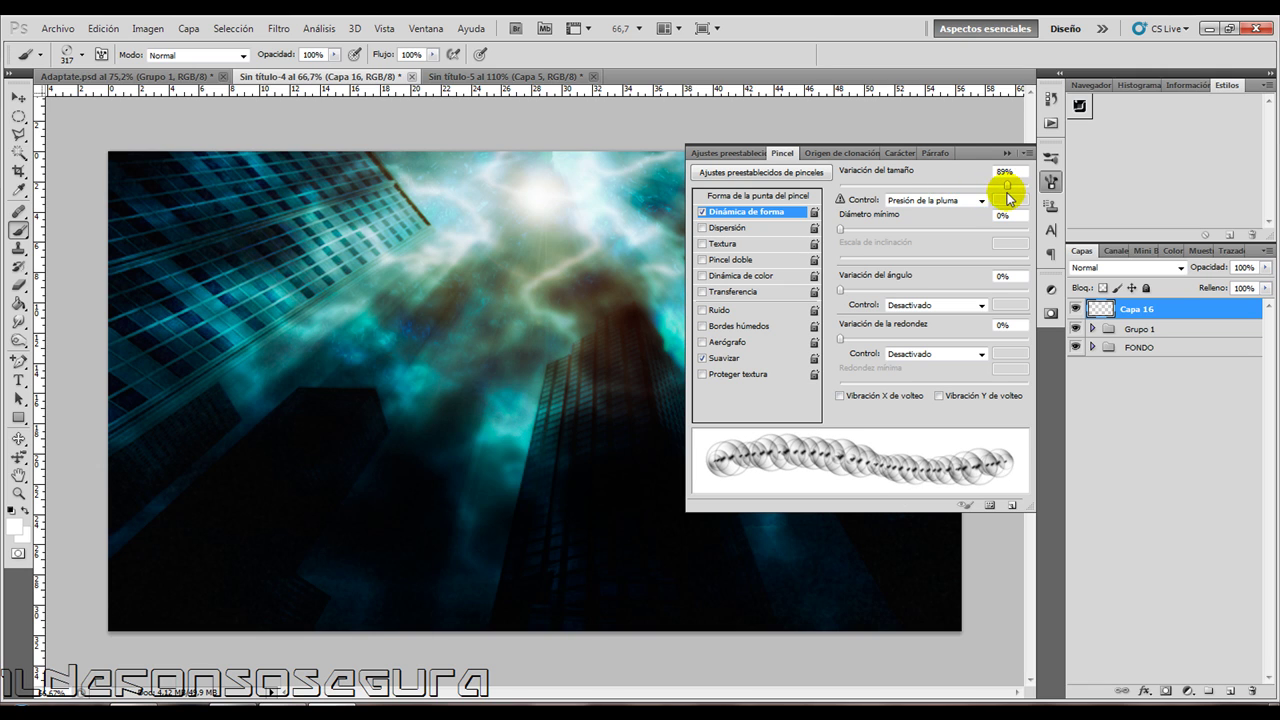
drag(842, 230, 846, 229)
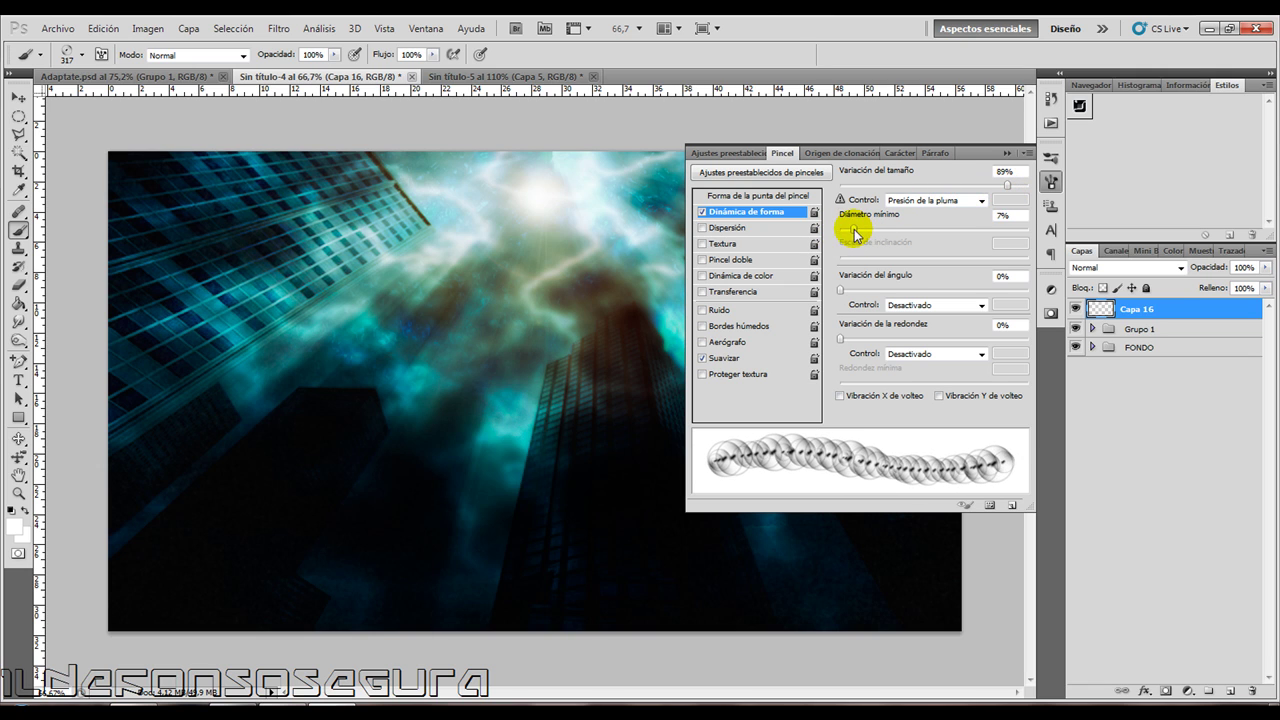
Enable Scattering at 1000% on both axes with count 2.
click(726, 230)
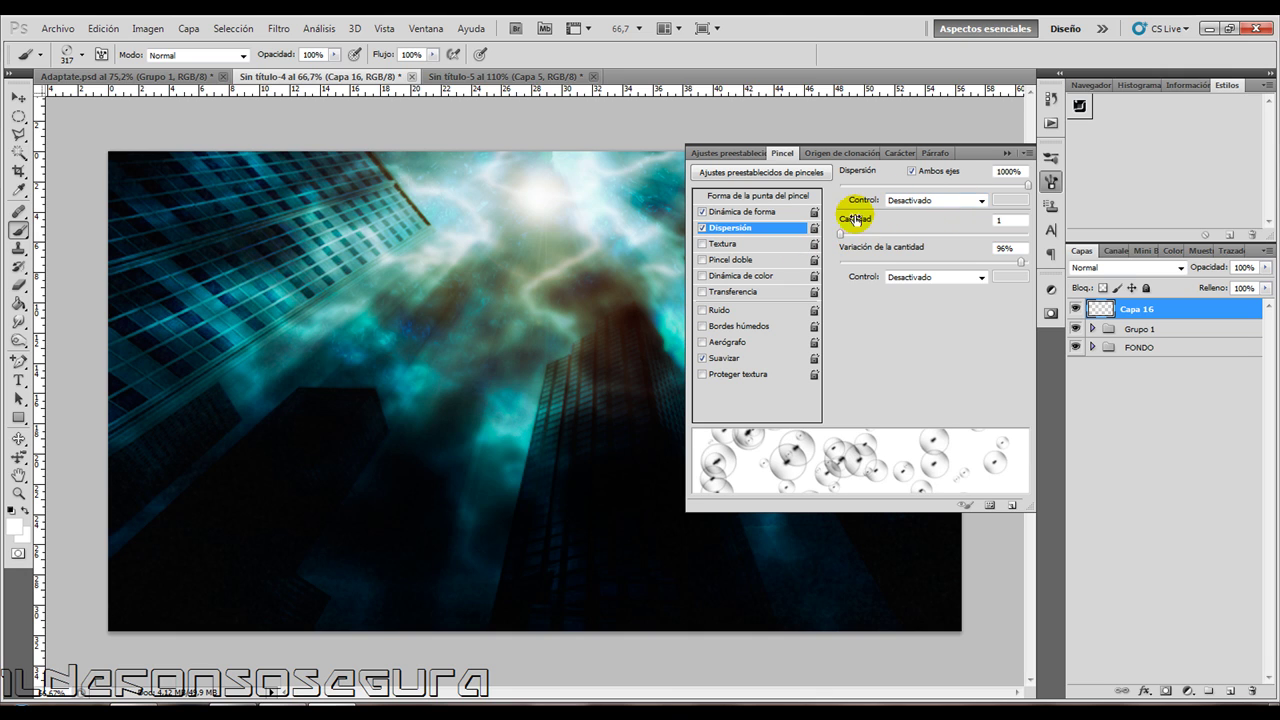
drag(843, 236, 857, 236)
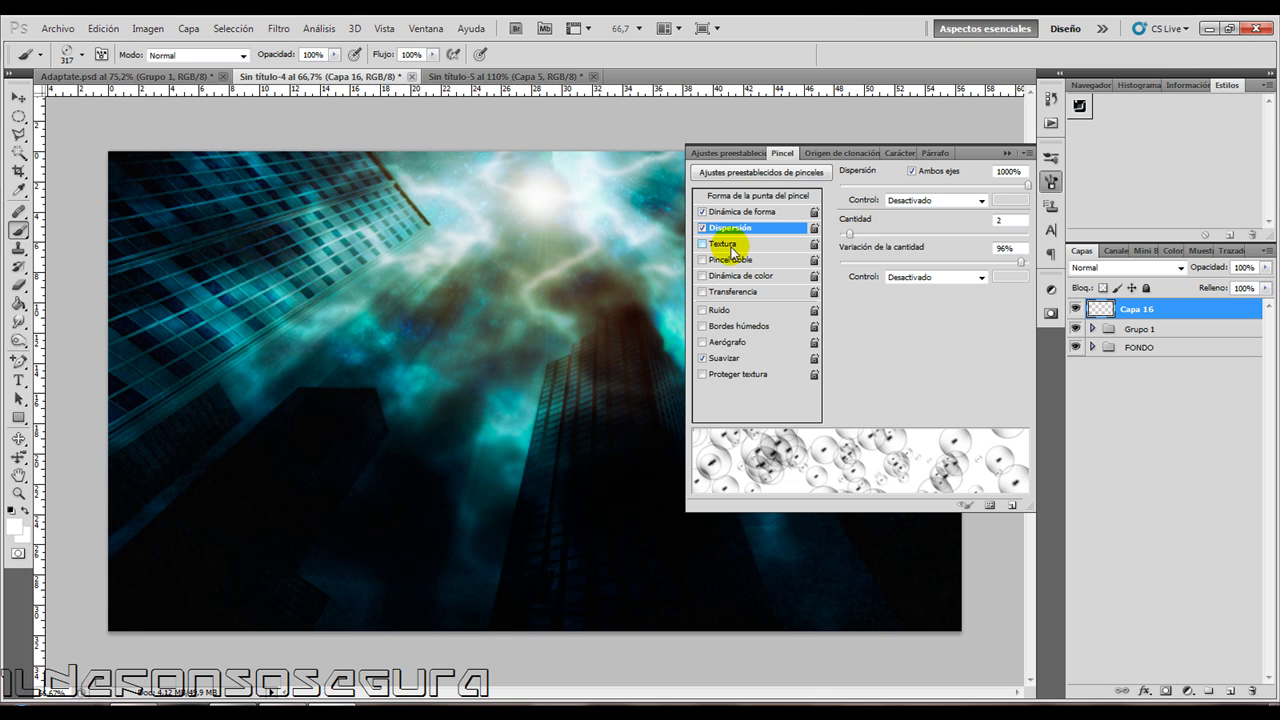
click(1007, 155)
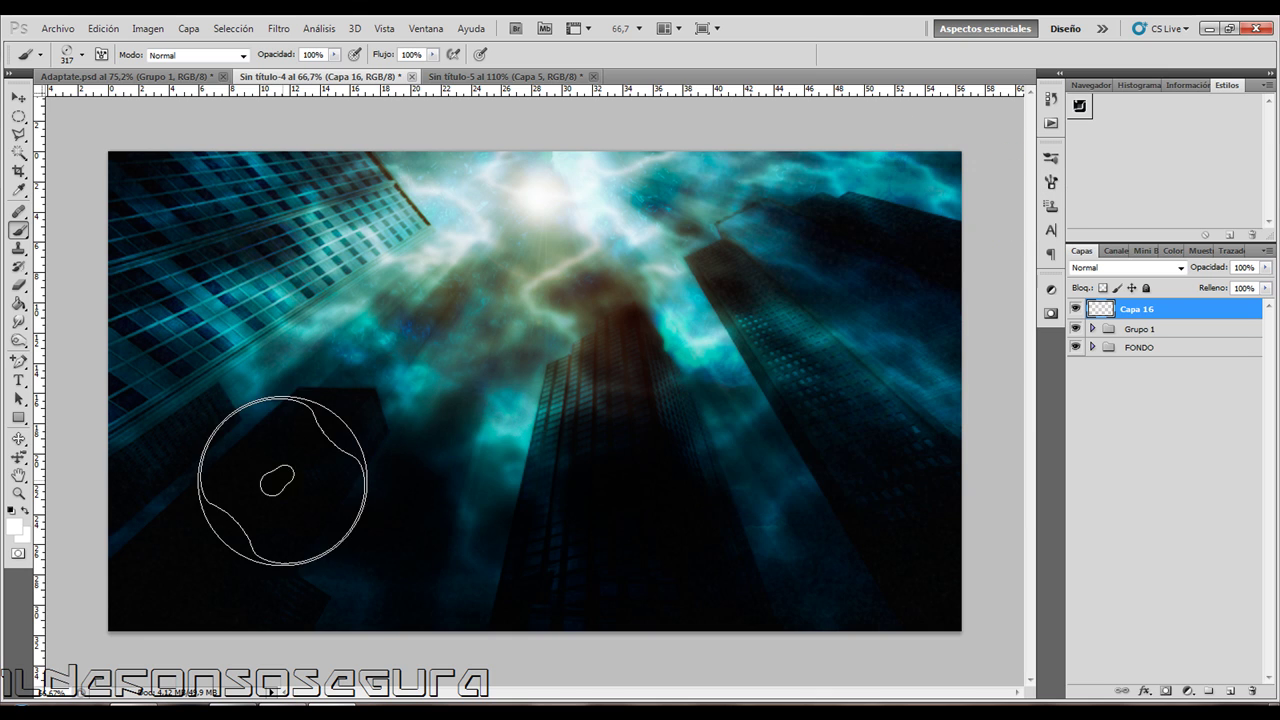
Paint large scattered bubbles across the skyline on Capa 16.
click(330, 462)
mouse_move(435, 463)
mouse_down()
mouse_move(414, 457)
mouse_move(814, 514)
mouse_move(900, 580)
mouse_move(714, 557)
mouse_move(186, 571)
mouse_move(90, 600)
mouse_up()
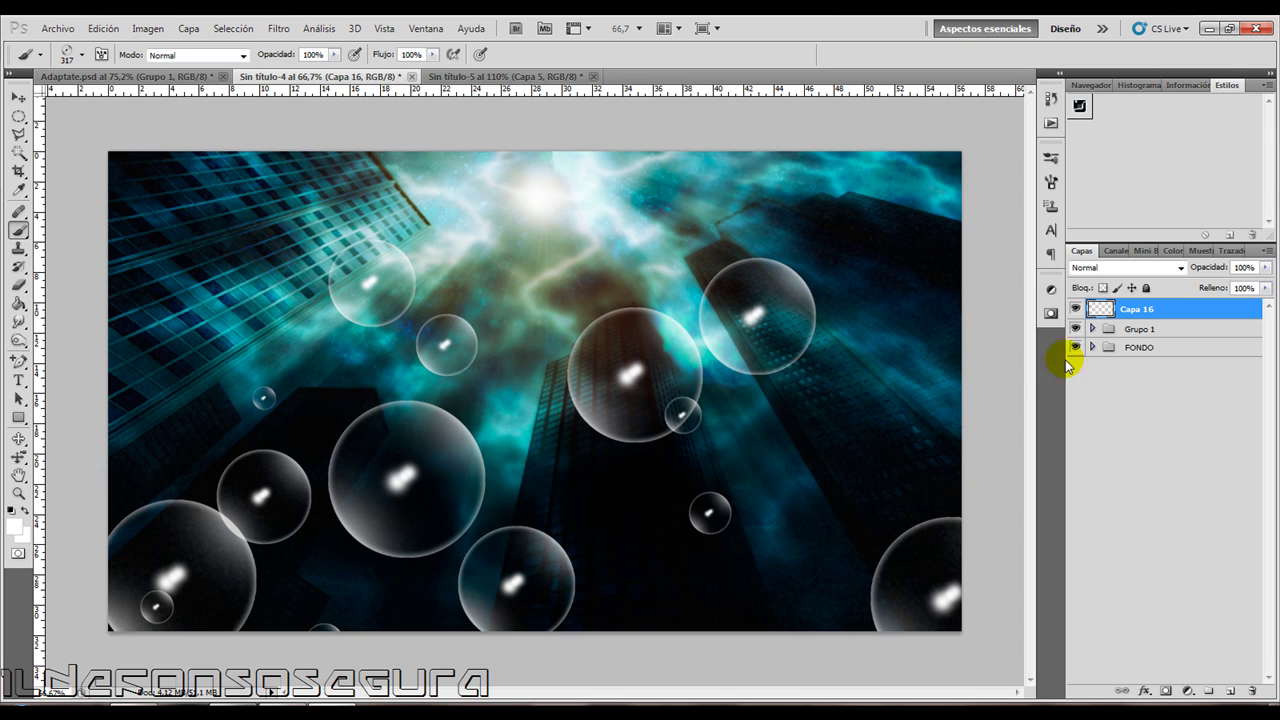
click(1105, 314)
Add Capa 17 below Capa 16 and paint medium bubbles with a smaller brush.
click(1230, 690)
drag(1099, 314, 1099, 340)
key(bracketleft)
key(bracketleft)
key(bracketleft)
key(bracketleft)
key(bracketleft)
drag(771, 471, 594, 249)
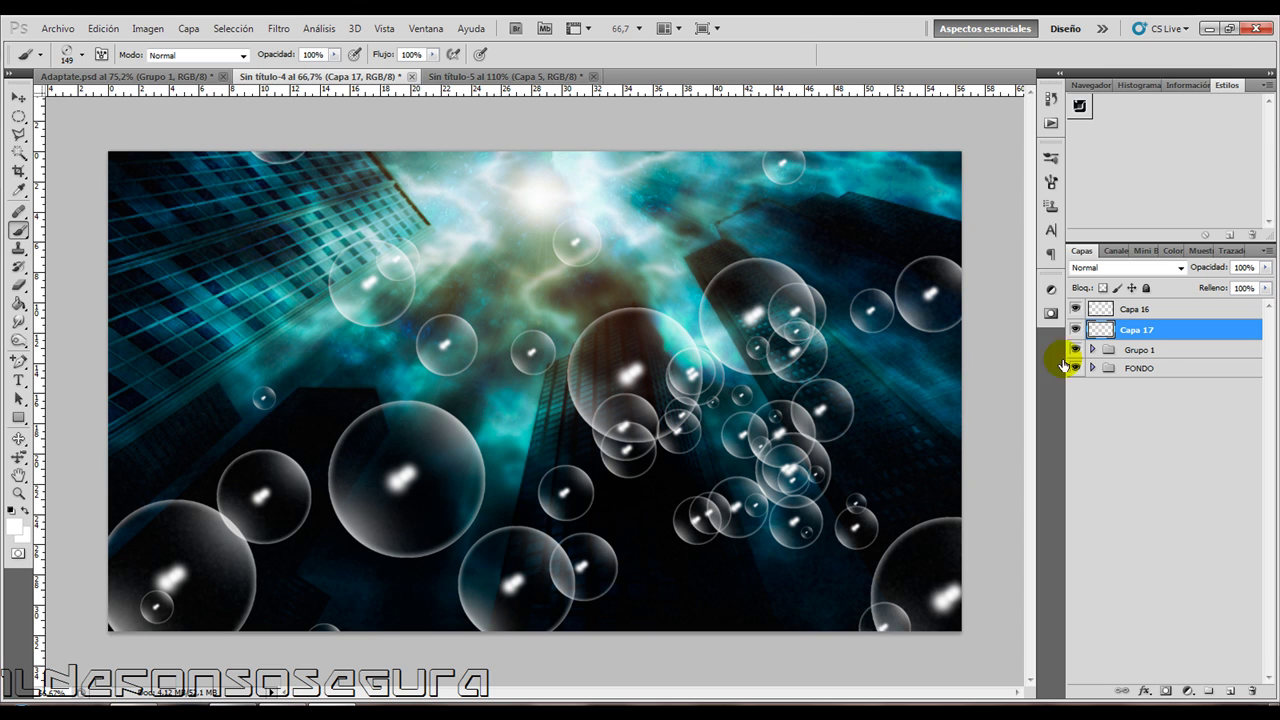
Add Capa 18 below Capa 17 and paint small bubbles near the centre and lower left.
click(1231, 691)
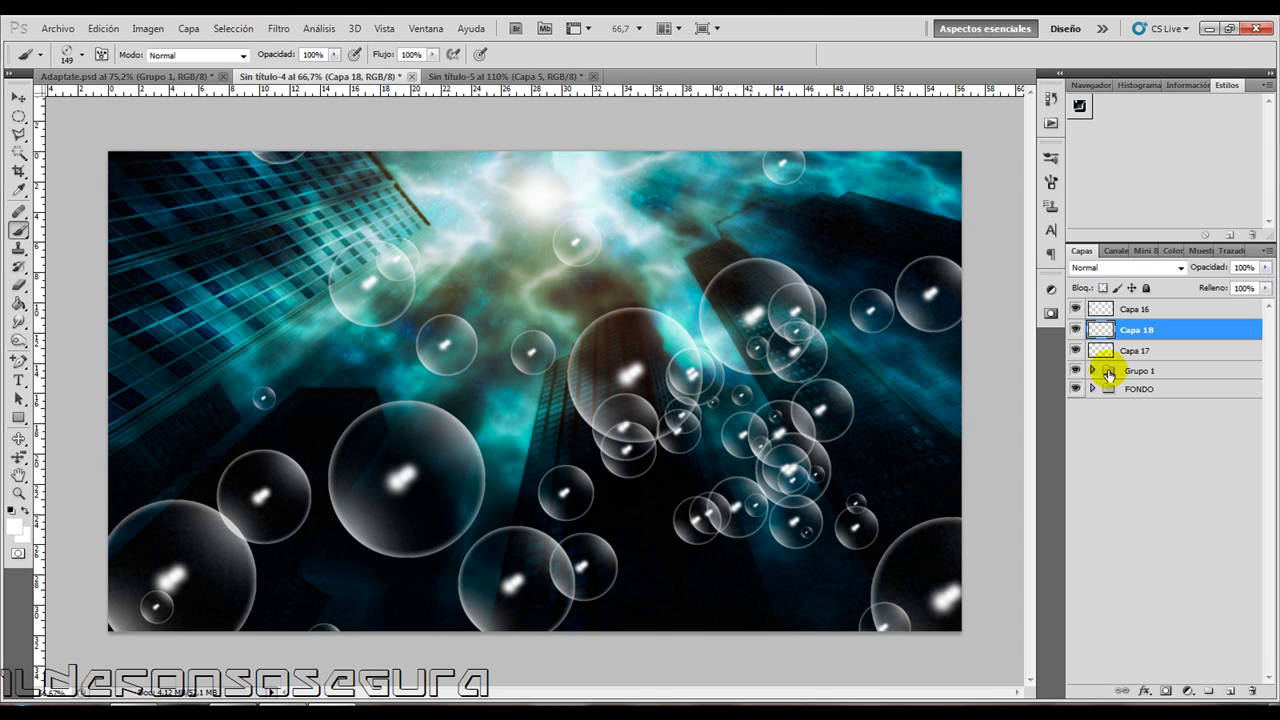
drag(1100, 329, 1100, 360)
key(bracketleft)
key(bracketleft)
key(bracketleft)
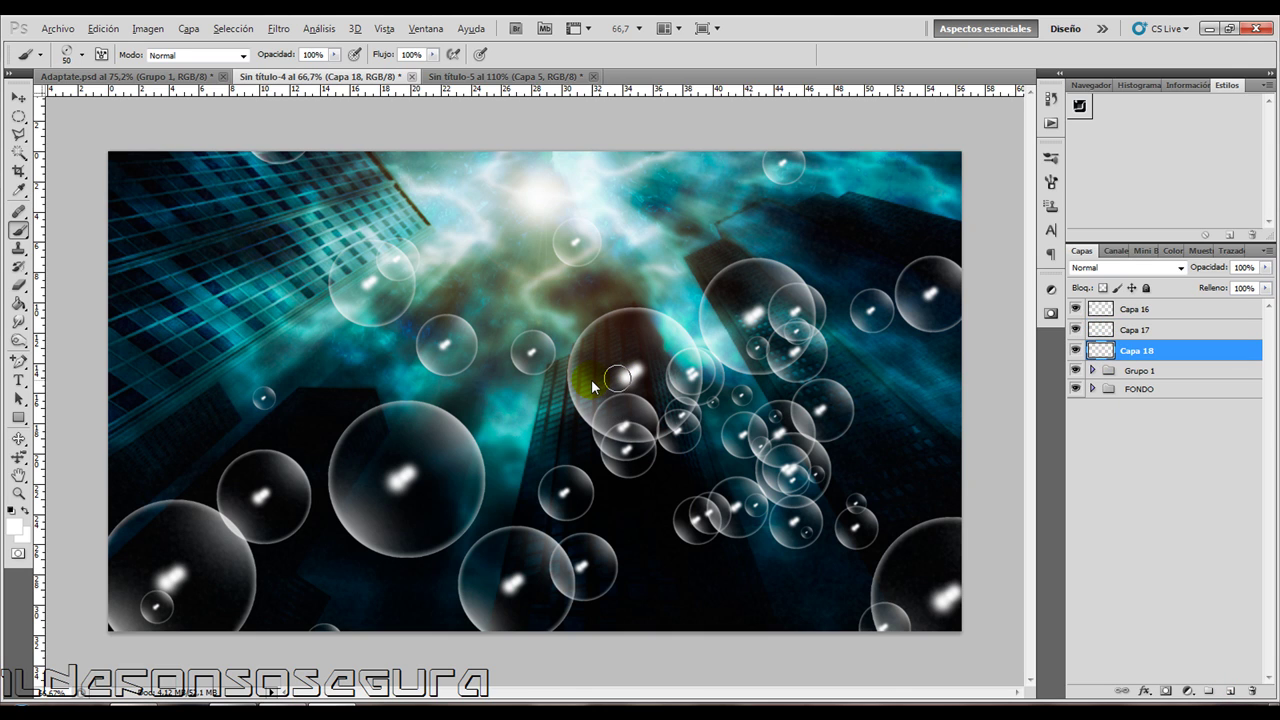
mouse_move(537, 306)
mouse_down()
mouse_move(510, 305)
mouse_move(612, 275)
mouse_up()
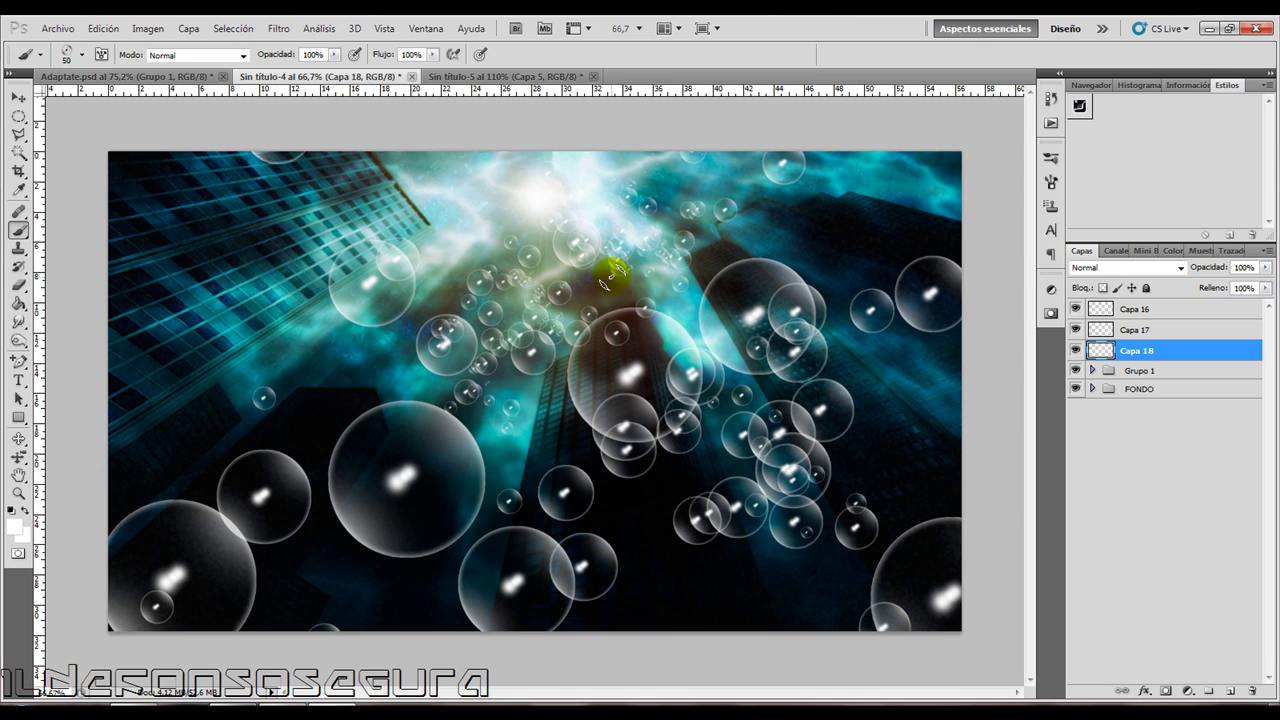
mouse_move(340, 490)
mouse_down()
mouse_move(516, 452)
mouse_move(560, 460)
mouse_up()
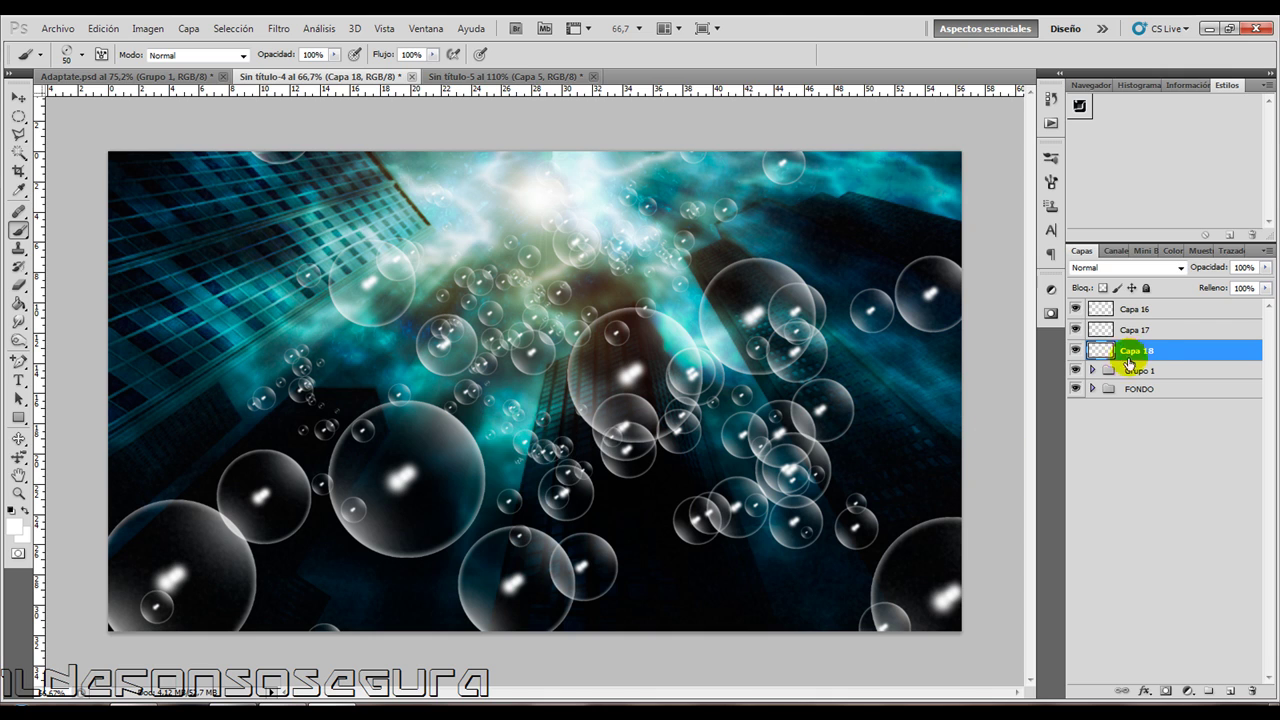
Apply a 2-pixel Gaussian blur to the large bubbles on Capa 16.
click(1100, 313)
click(279, 32)
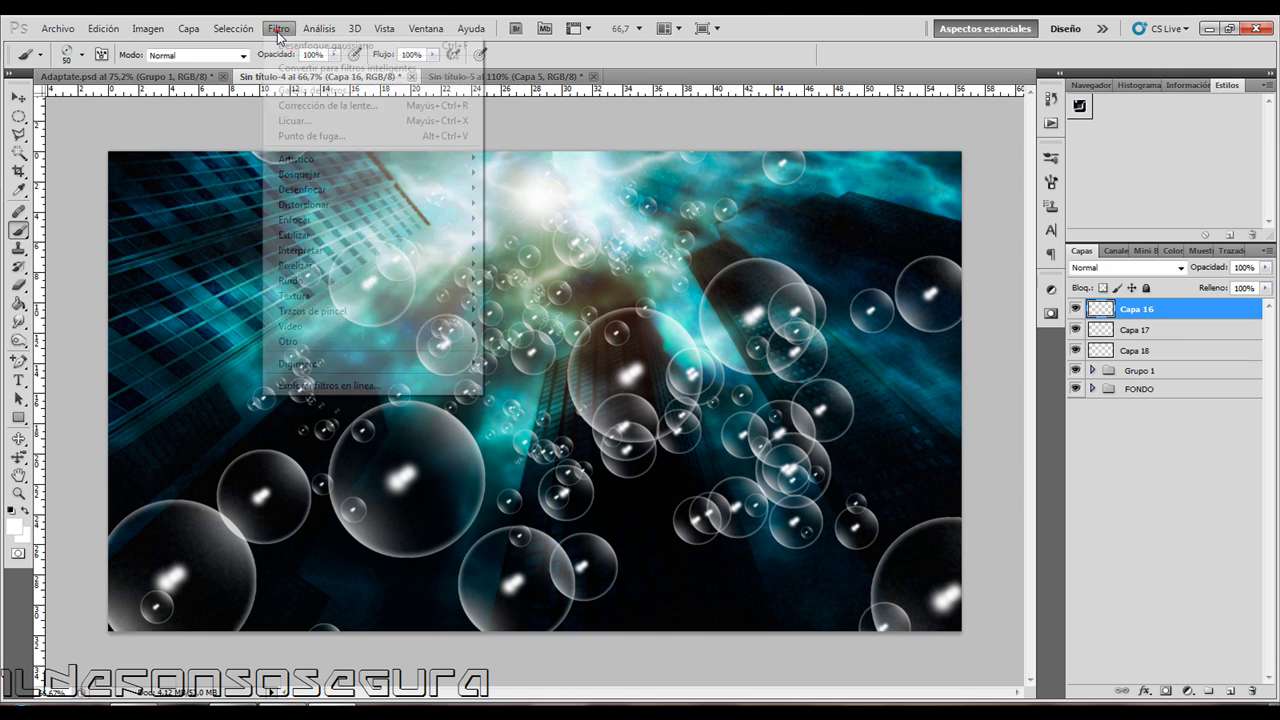
click(575, 293)
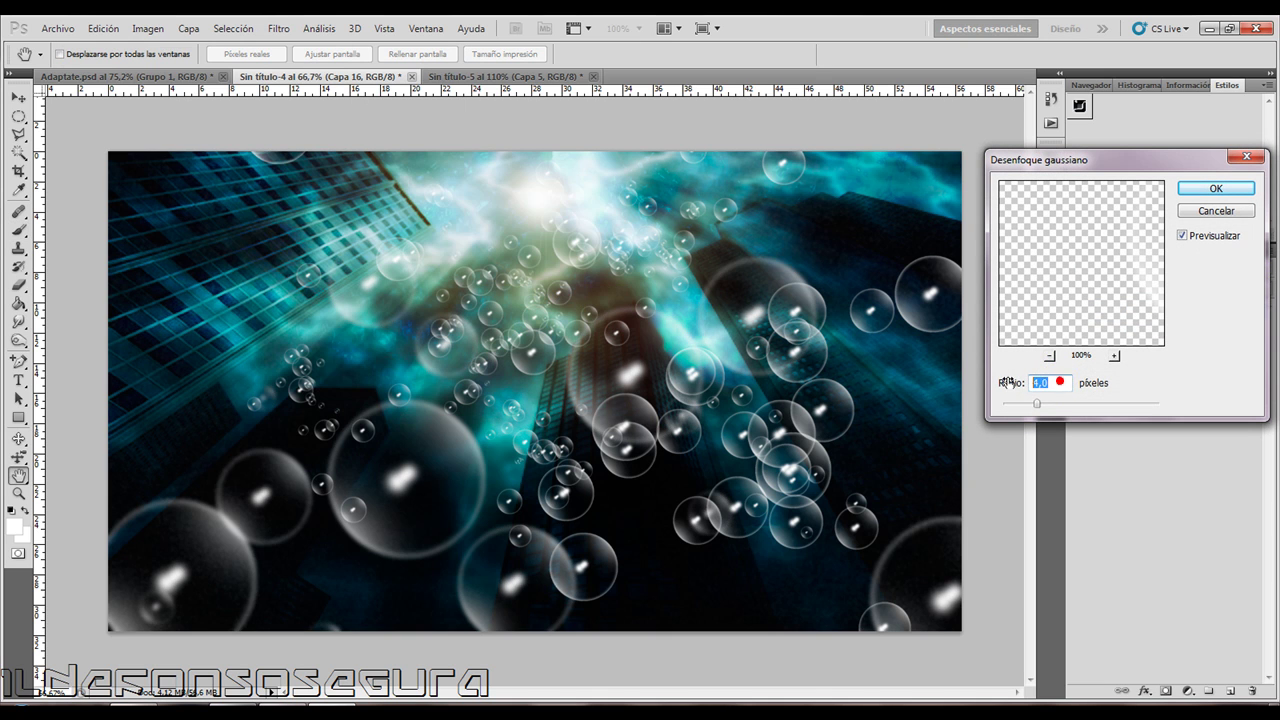
click(1215, 188)
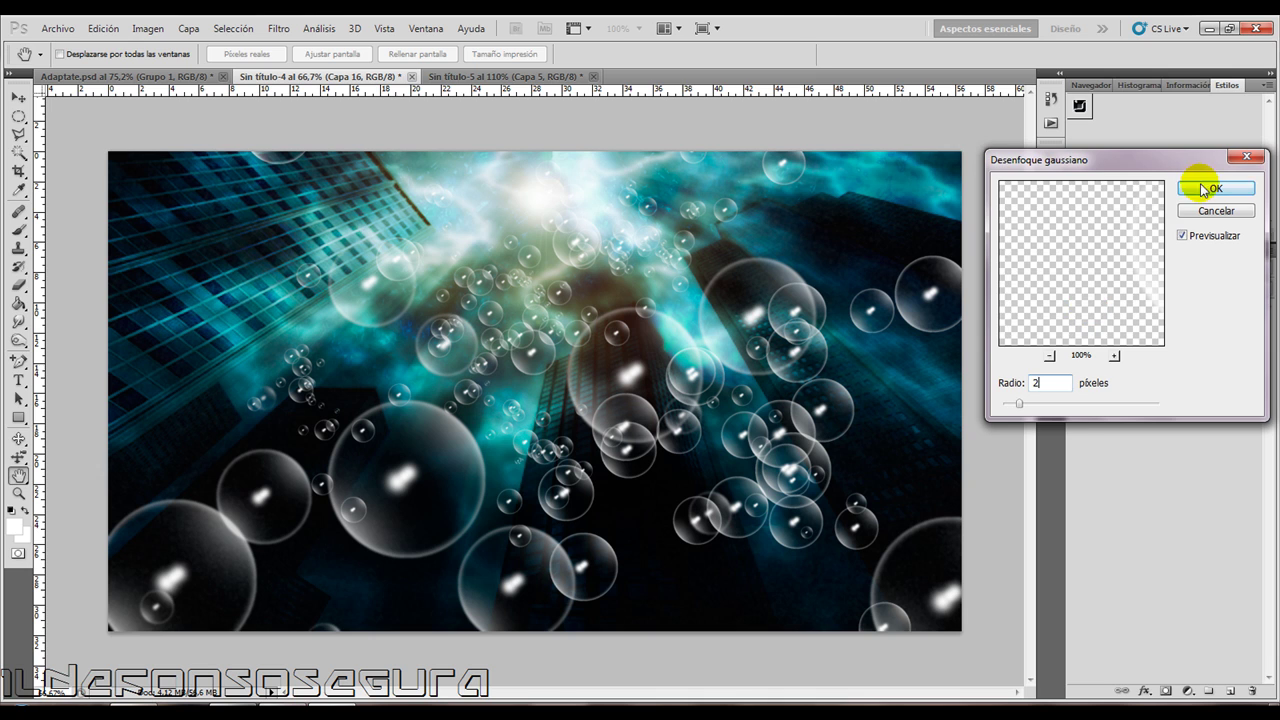
Gaussian-blur the medium bubbles on Capa 17 twice, finishing with a stronger 5-pixel blur.
click(1110, 329)
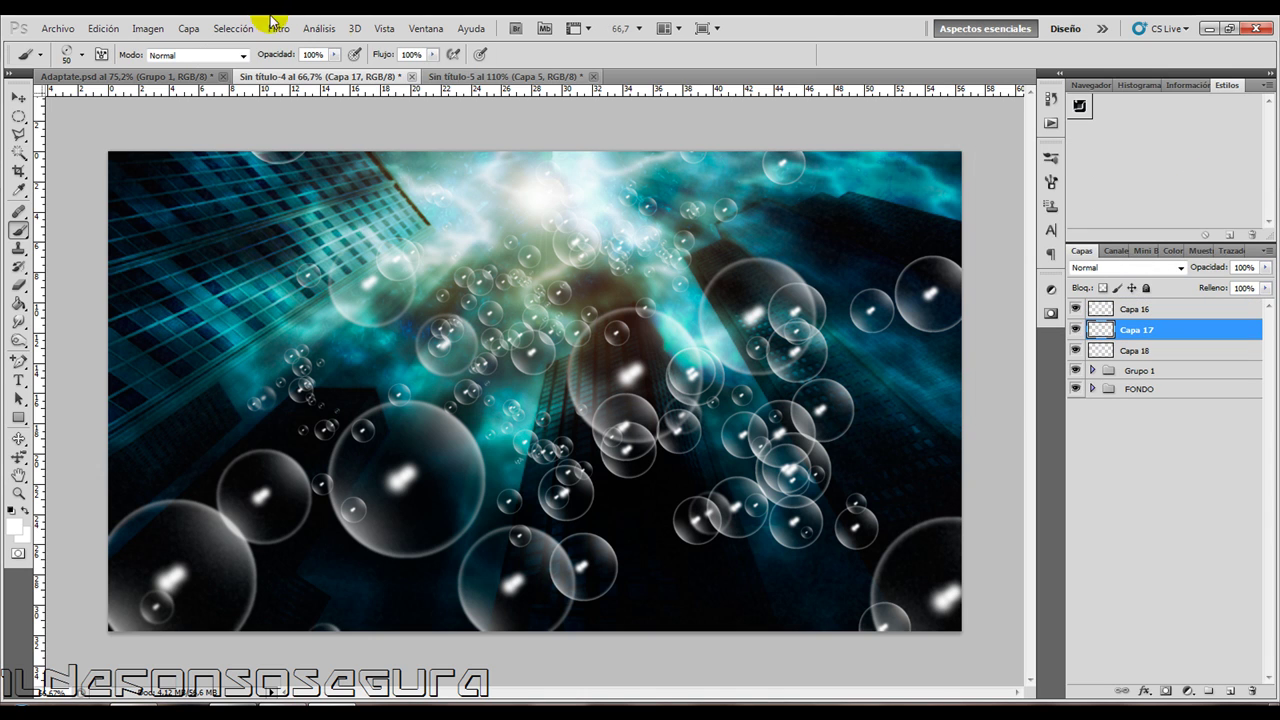
click(278, 28)
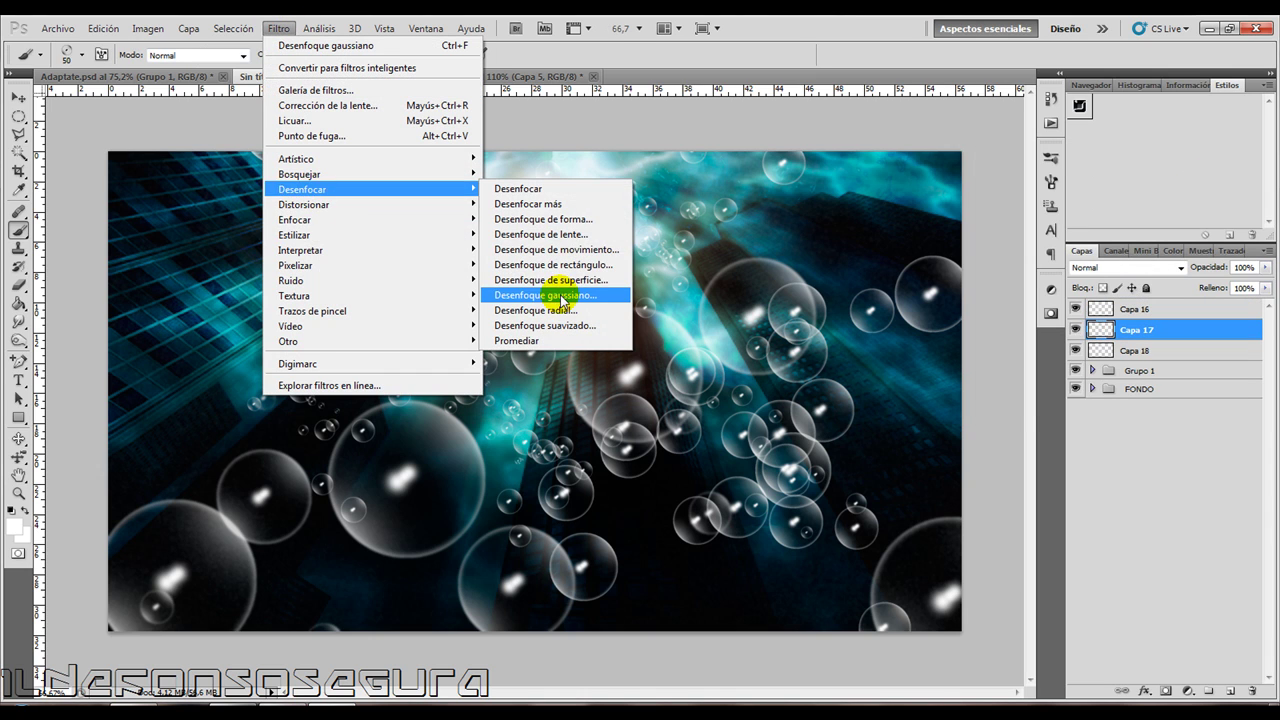
mouse_move(302, 189)
click(560, 292)
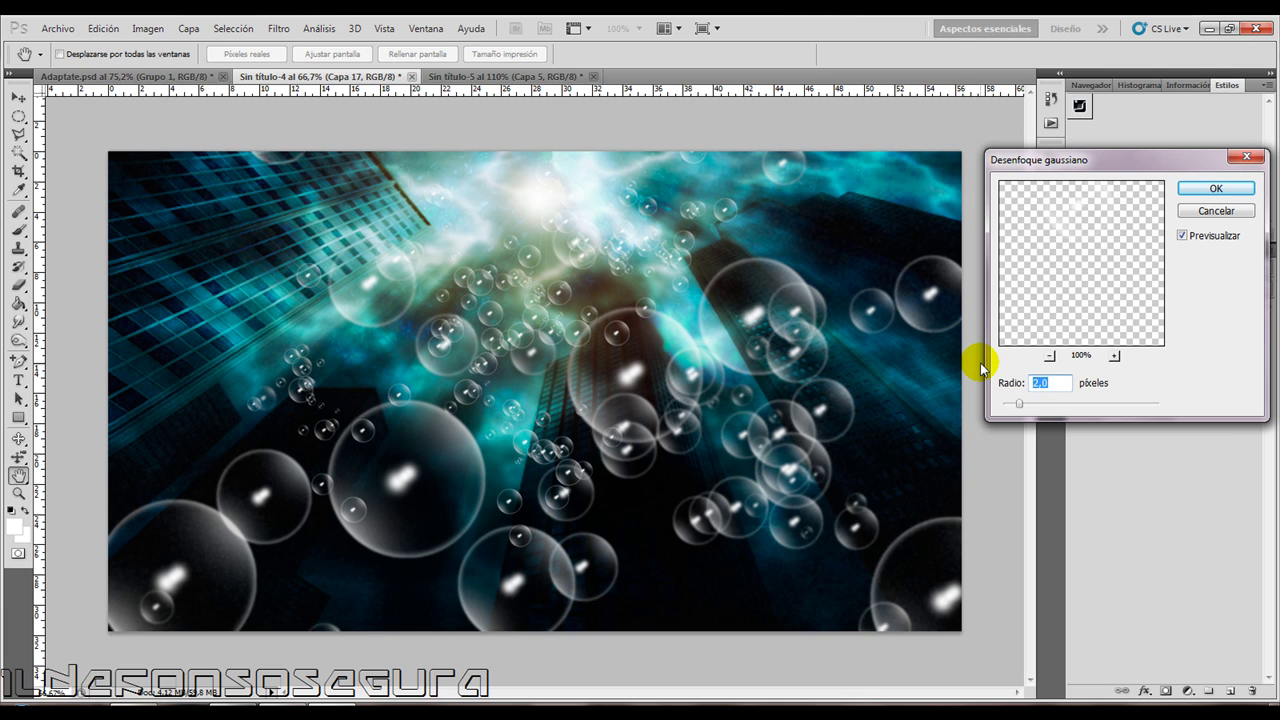
key(Return)
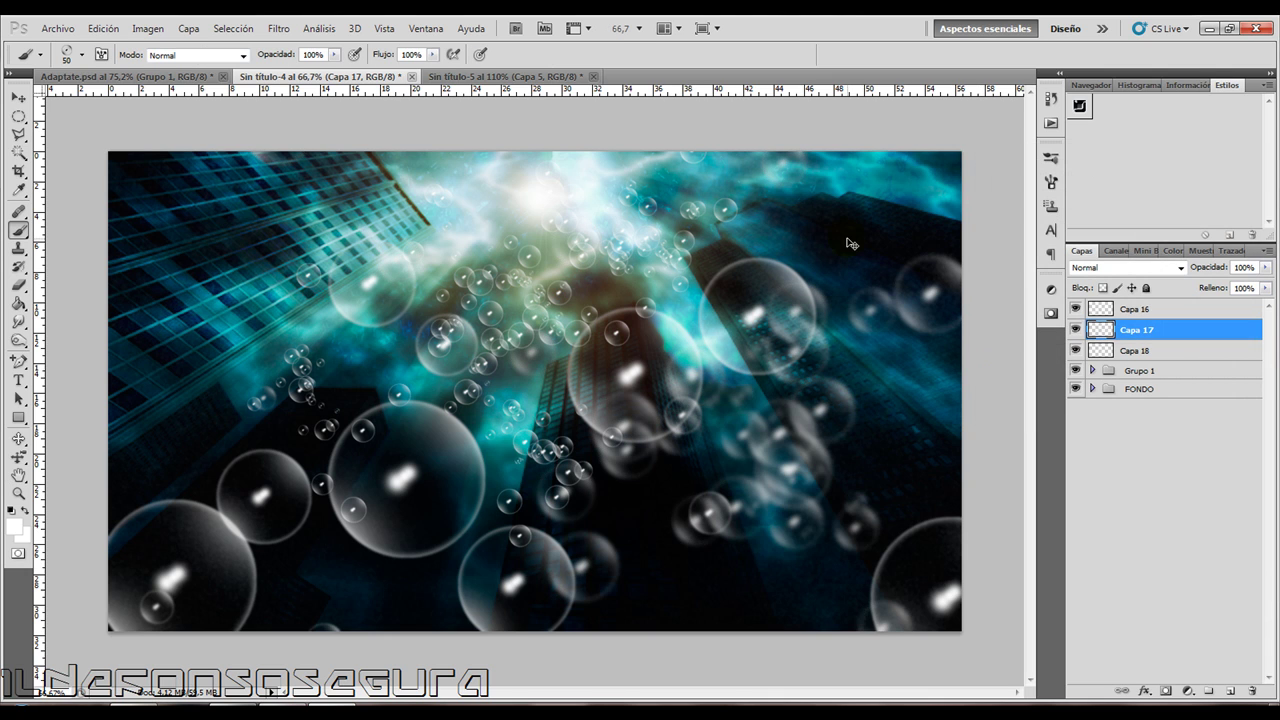
click(278, 28)
click(330, 189)
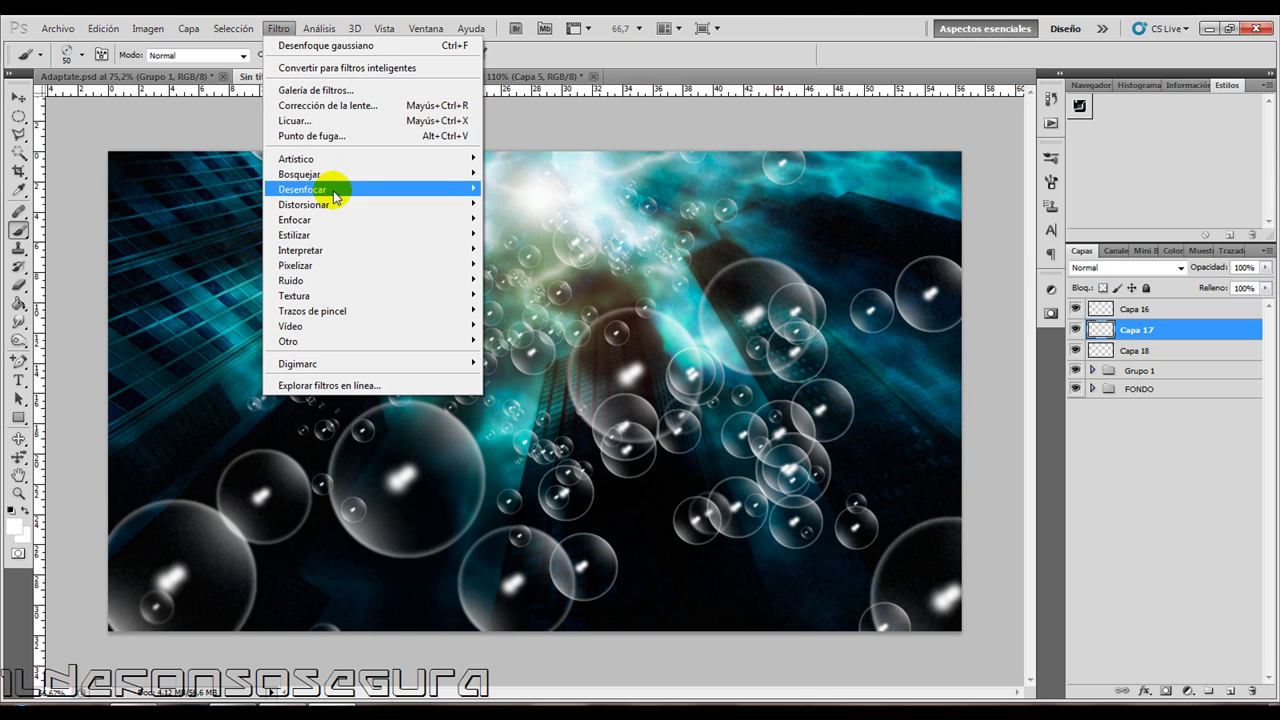
click(580, 295)
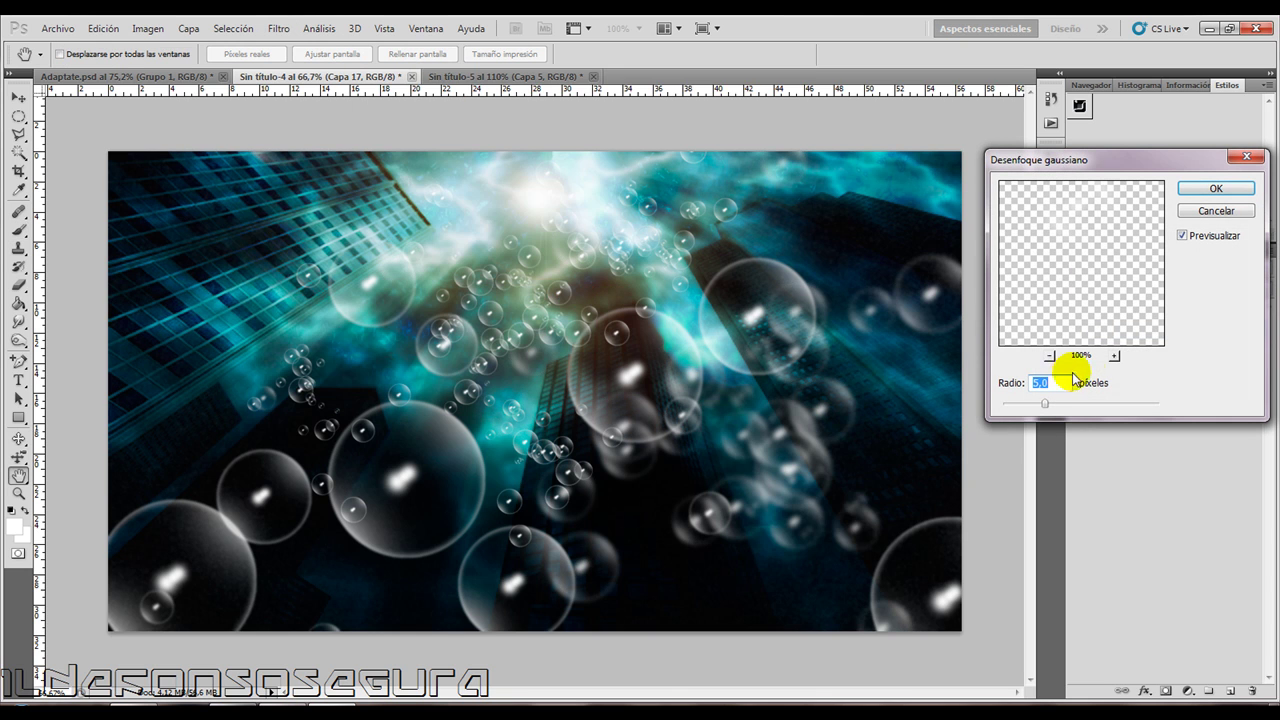
key(Return)
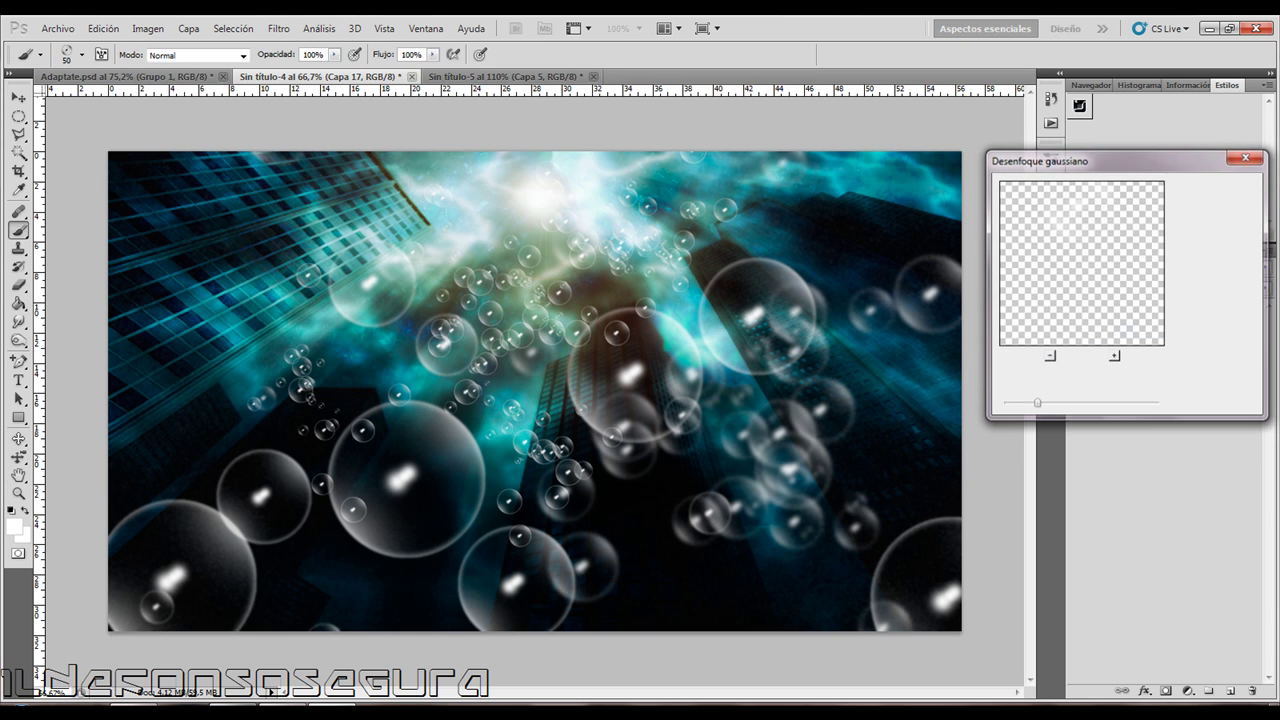
Set up a Gaussian blur radius for the small bubbles on Capa 18.
click(1107, 354)
click(278, 28)
mouse_move(302, 189)
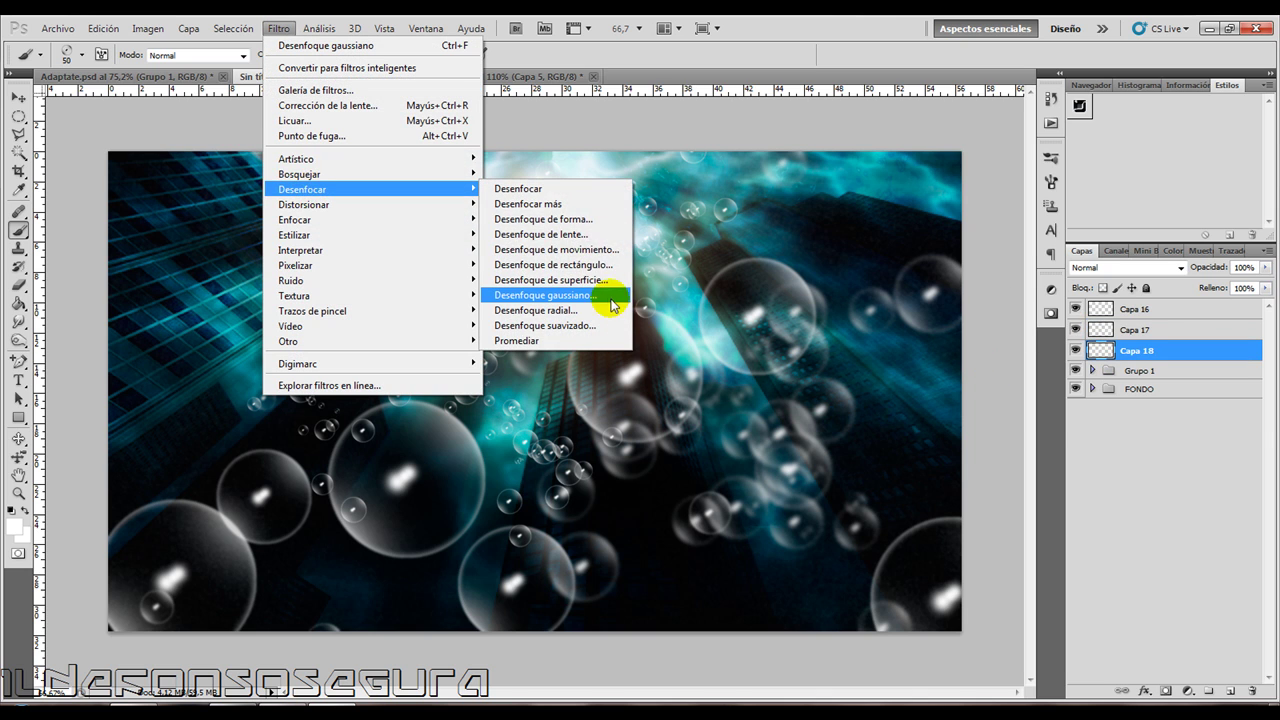
click(590, 294)
click(1042, 383)
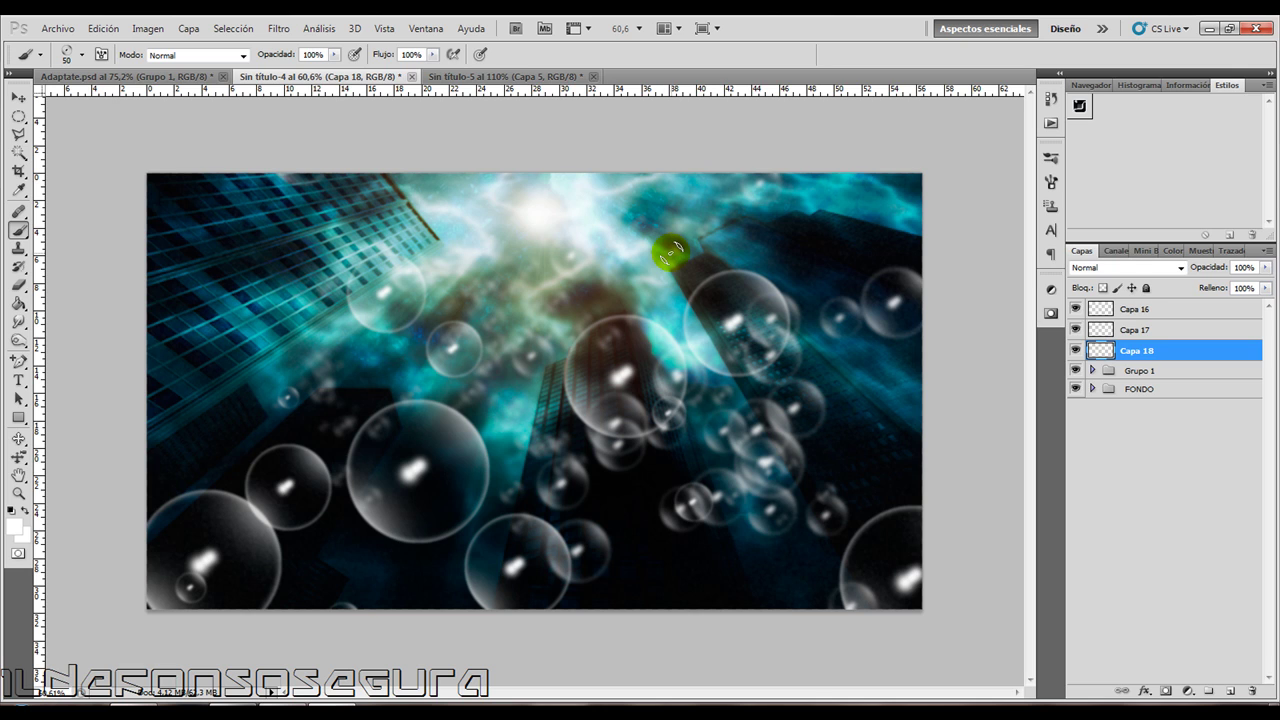
Merge Capa 16–18 with Ctrl+E, then colourise them at hue 187, saturation 25, lightness -19.
shift+click(1097, 311)
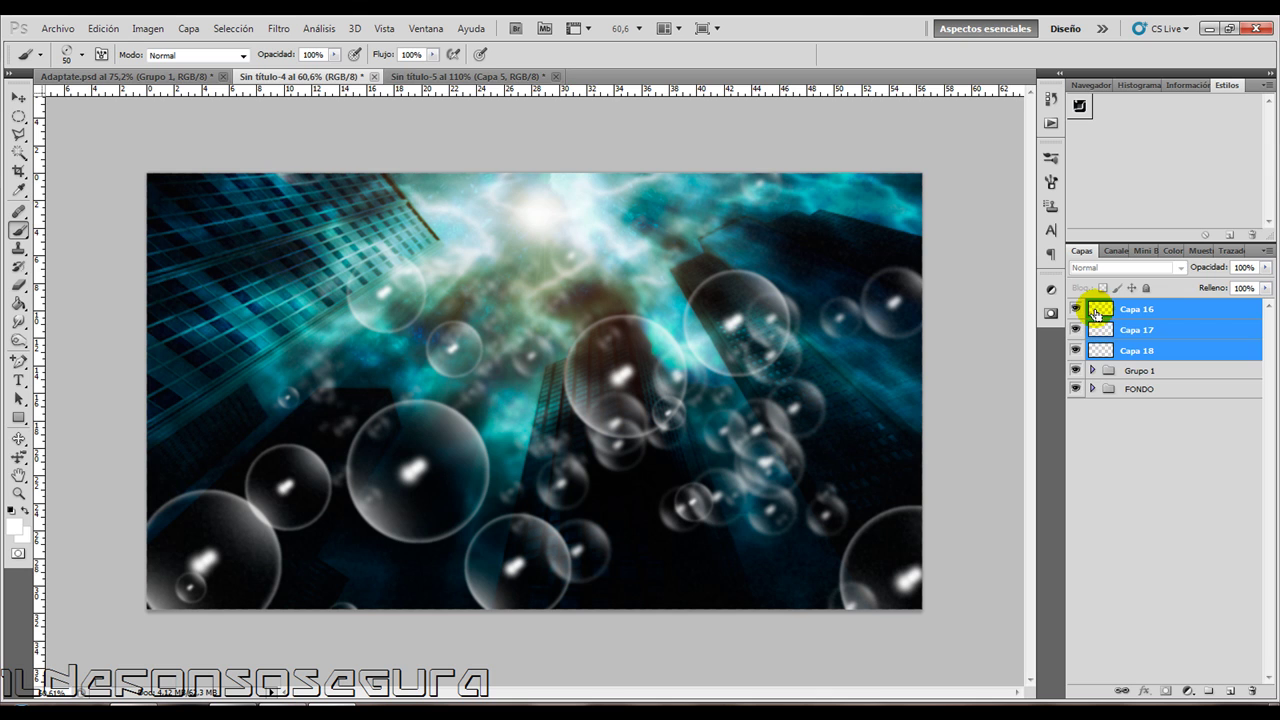
key(ctrl+e)
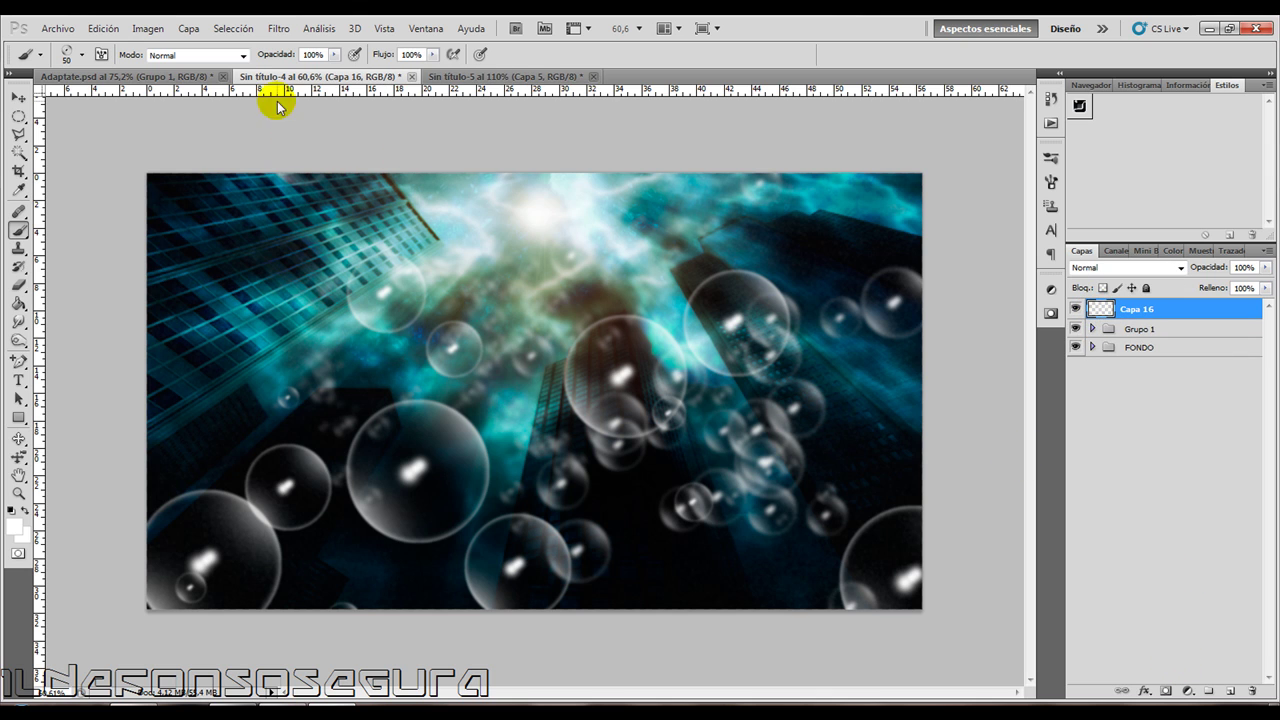
click(155, 28)
mouse_move(240, 68)
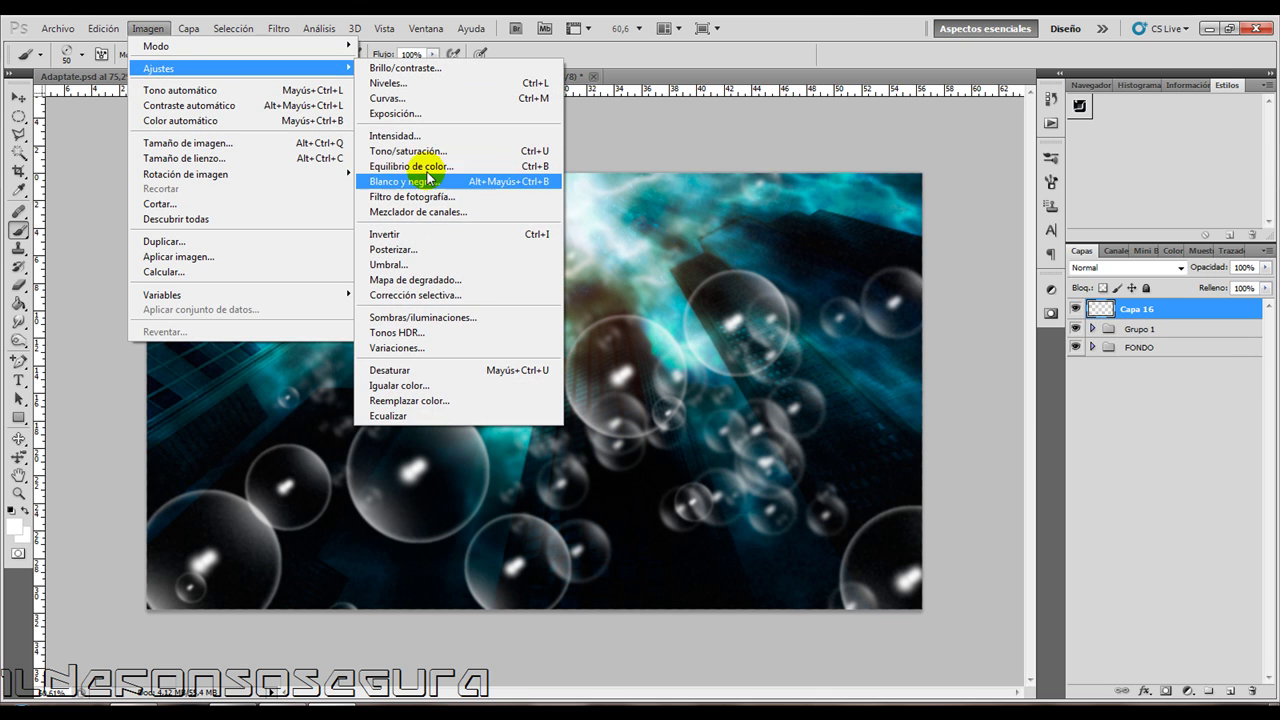
click(408, 151)
click(923, 421)
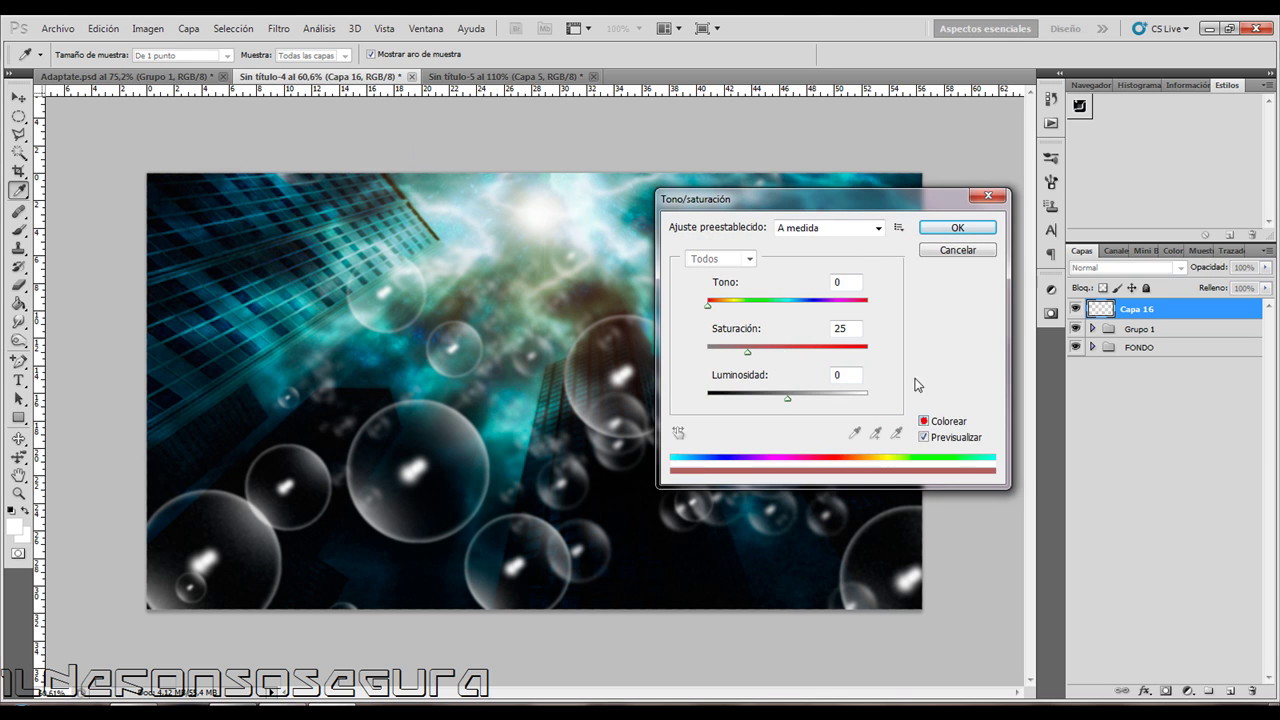
drag(821, 200, 917, 241)
drag(821, 348, 888, 348)
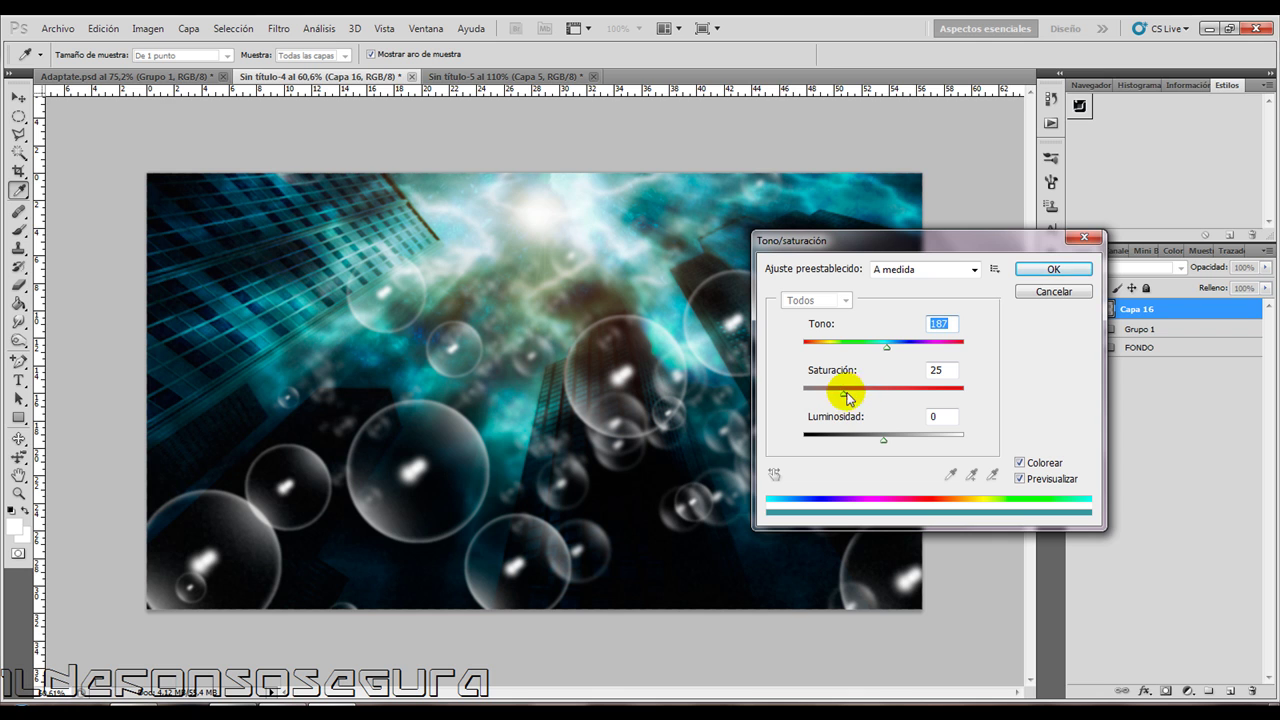
mouse_move(881, 437)
mouse_down()
mouse_move(849, 438)
mouse_move(861, 440)
mouse_up()
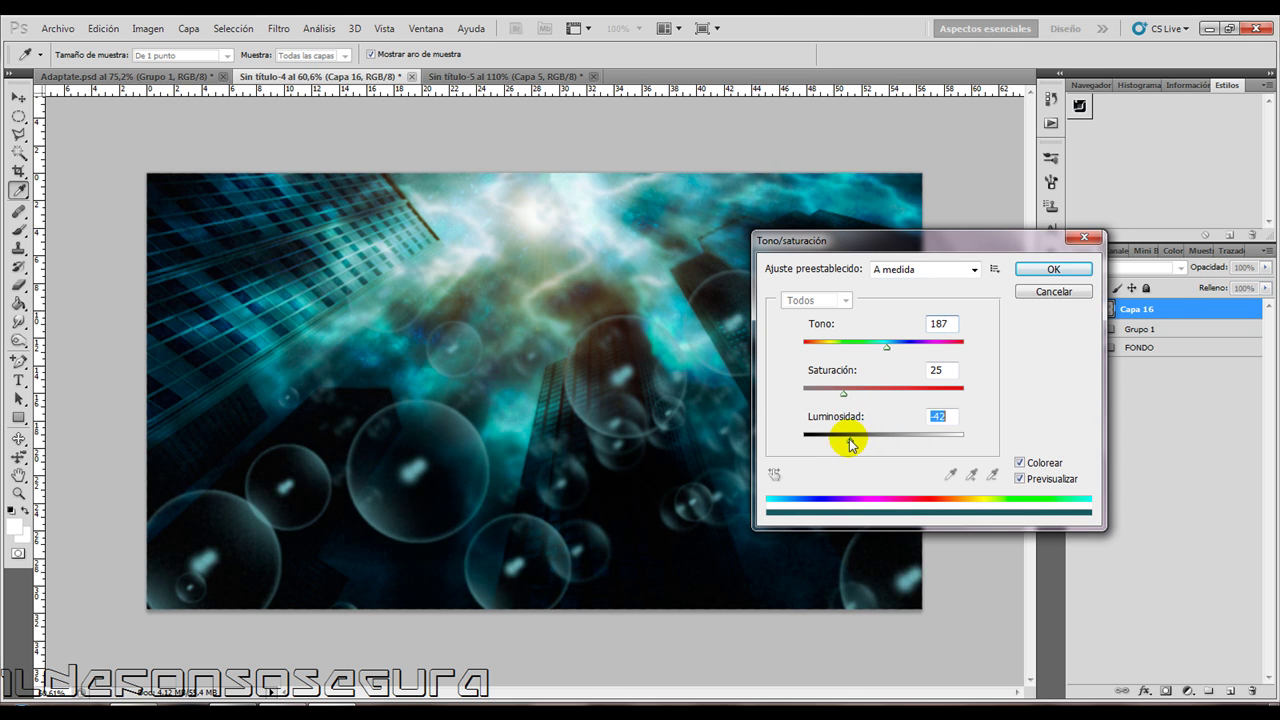
drag(851, 441, 870, 438)
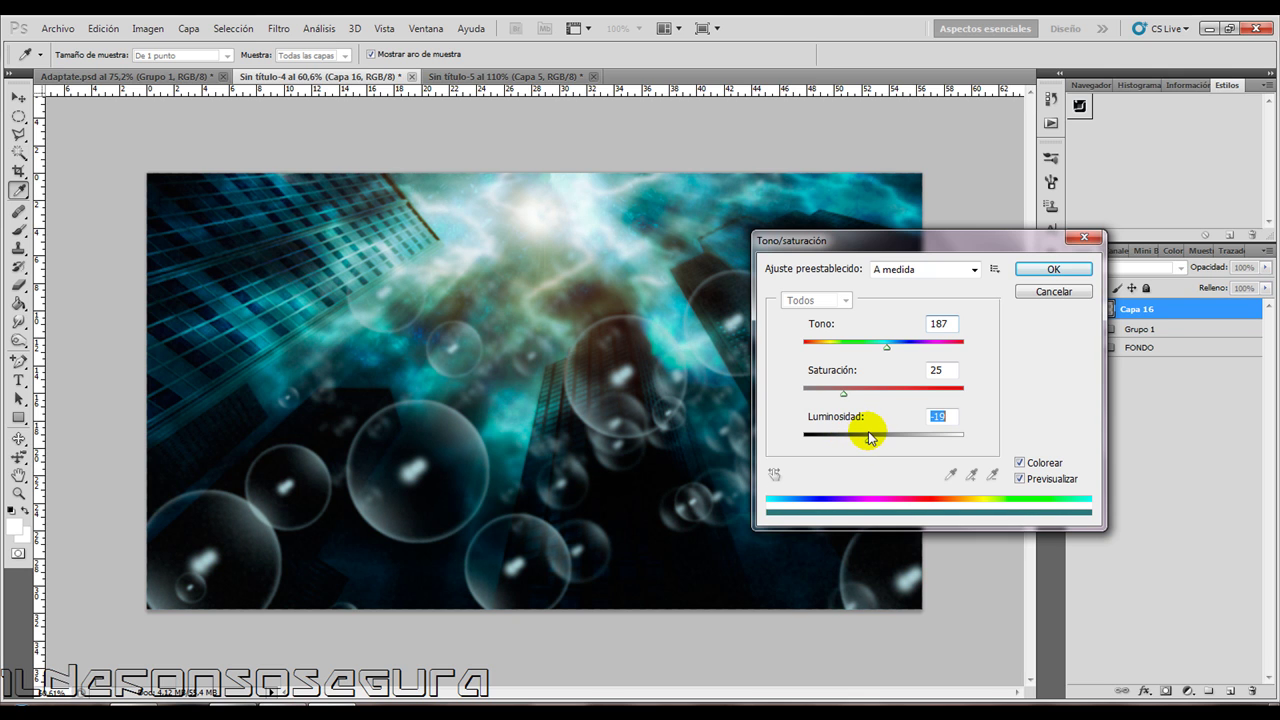
click(1025, 272)
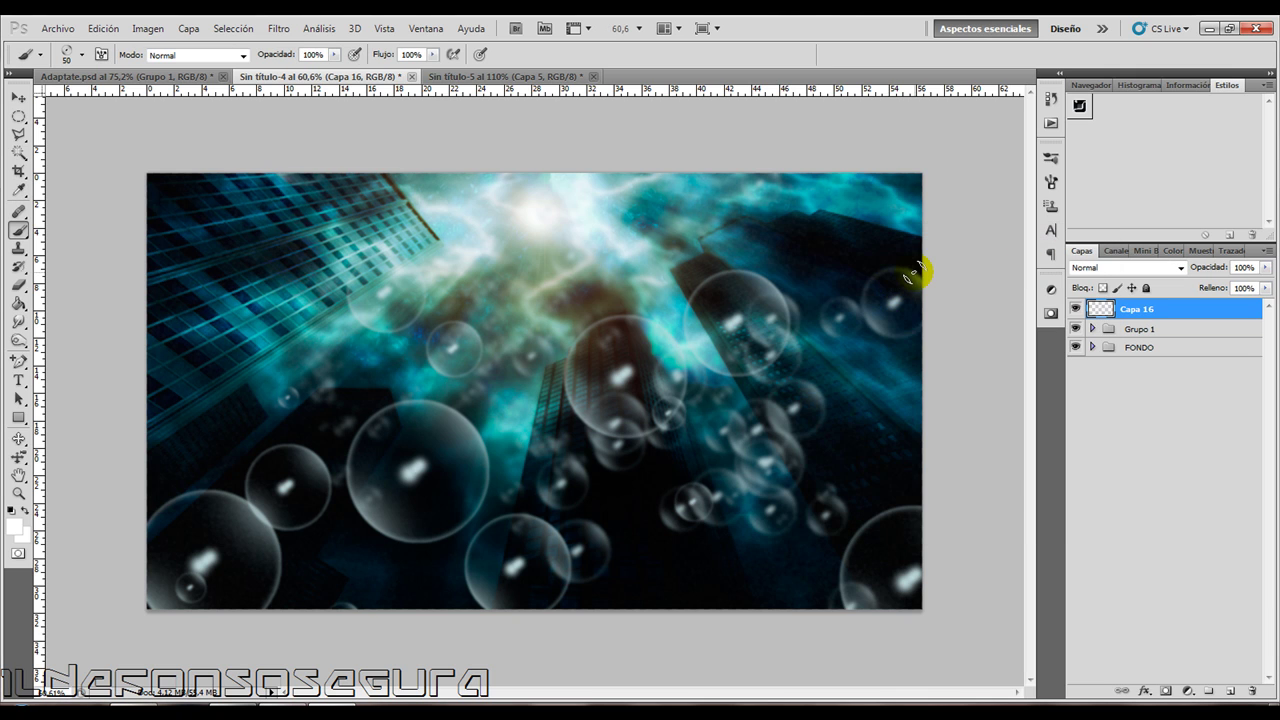
key(ctrl+plus)
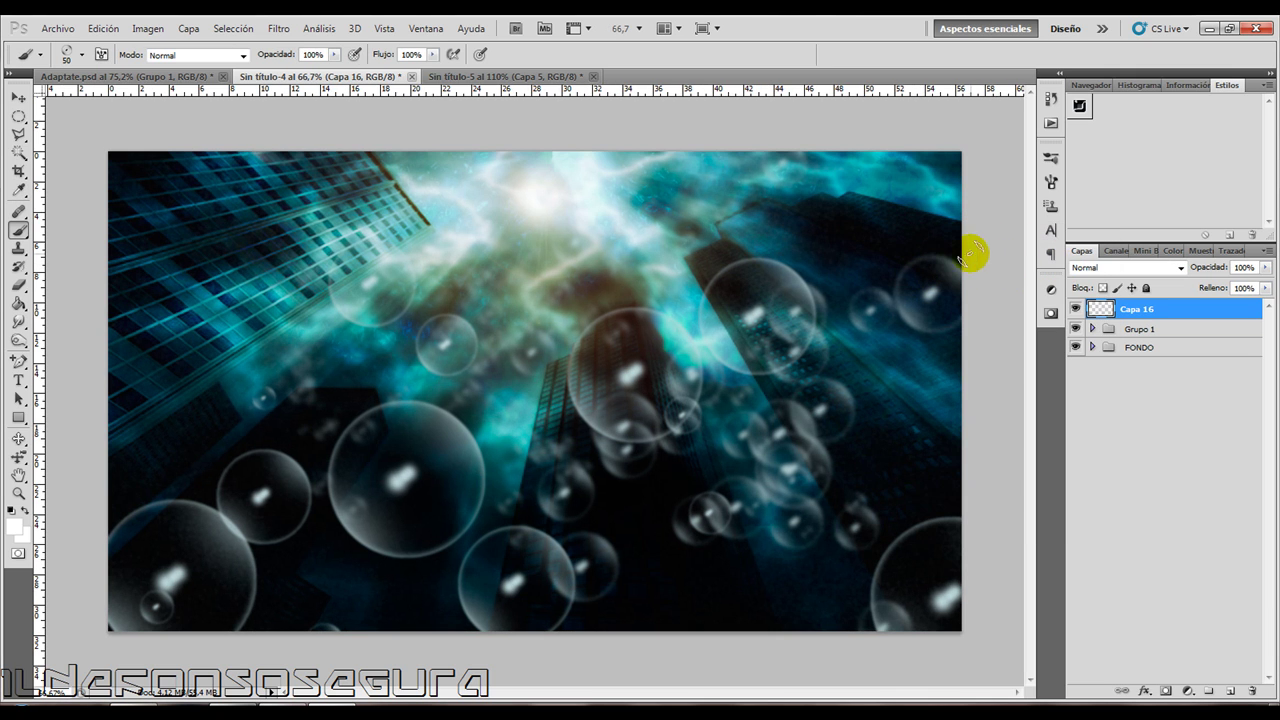